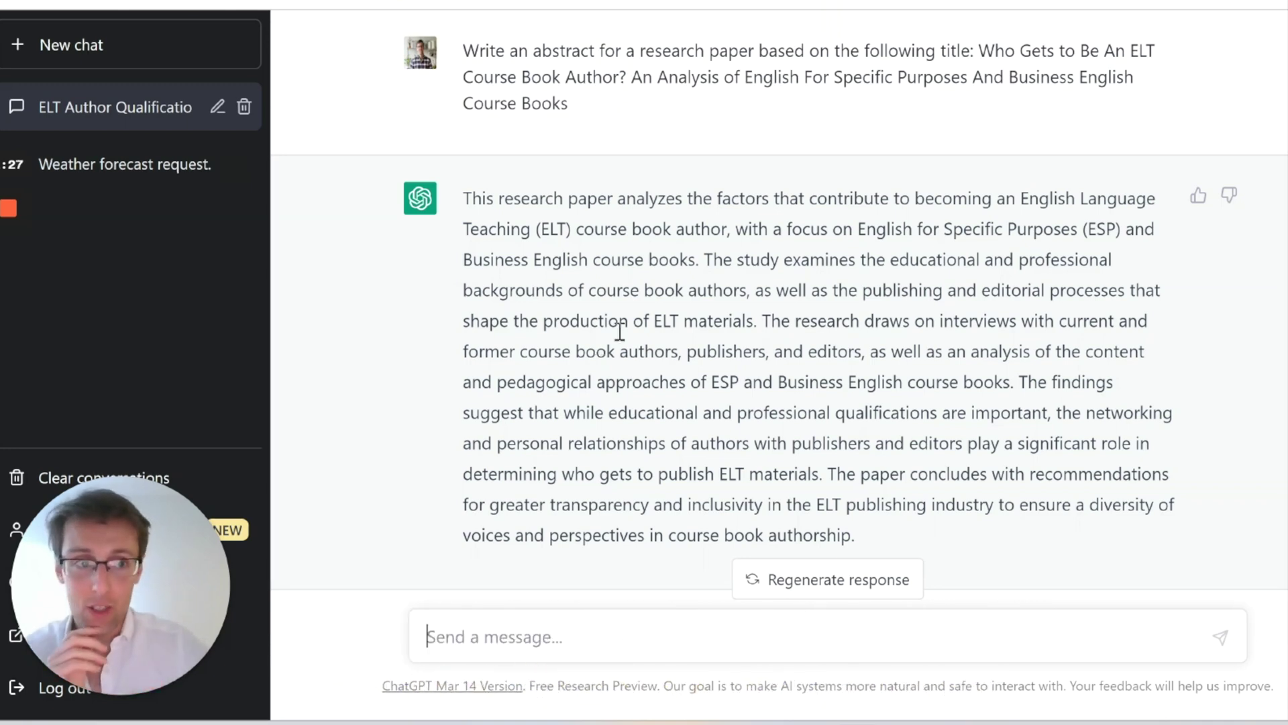
scroll(620, 330, down, 1)
scroll(620, 330, up, 1)
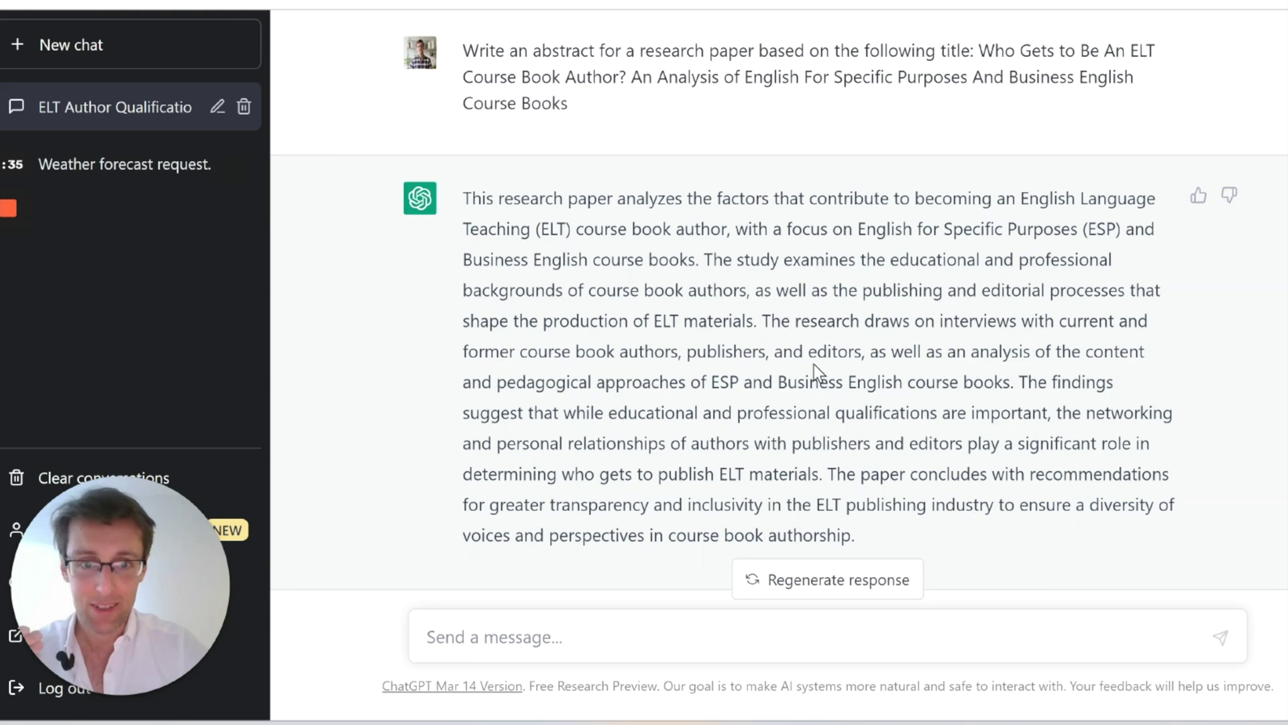
click(478, 199)
drag(510, 210, 1010, 440)
click(727, 271)
click(773, 322)
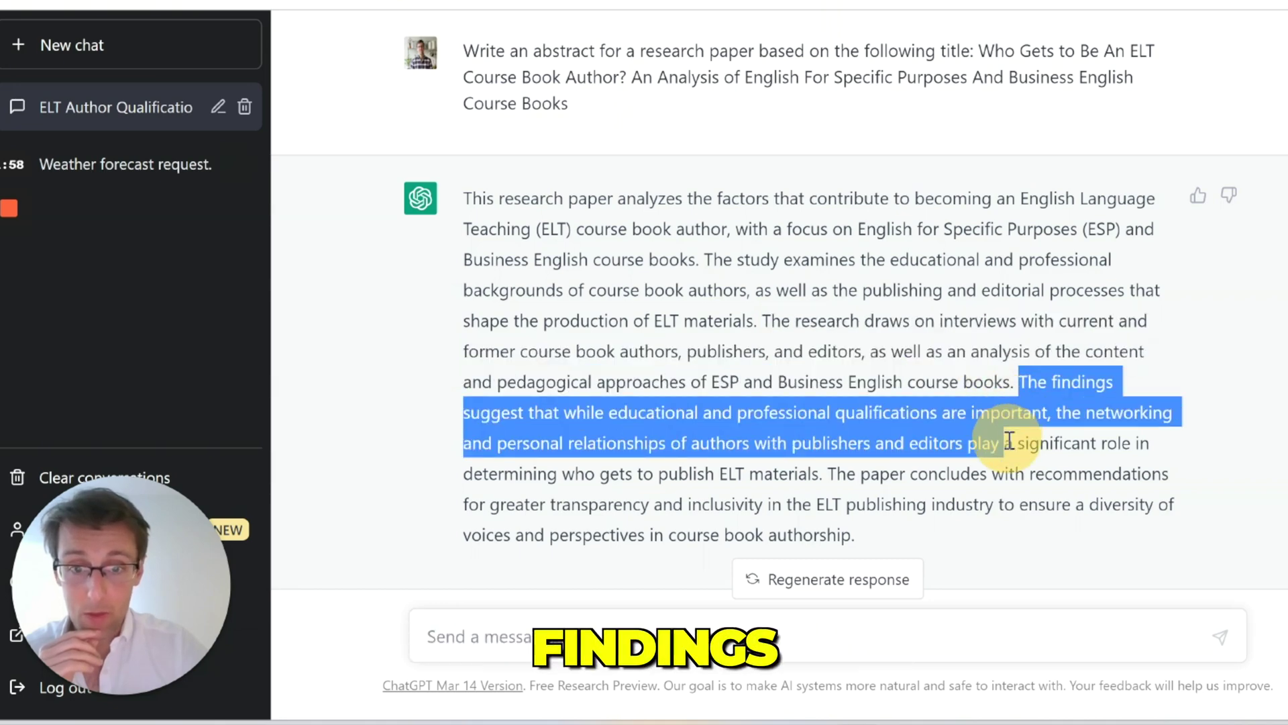
click(843, 482)
drag(829, 477, 891, 540)
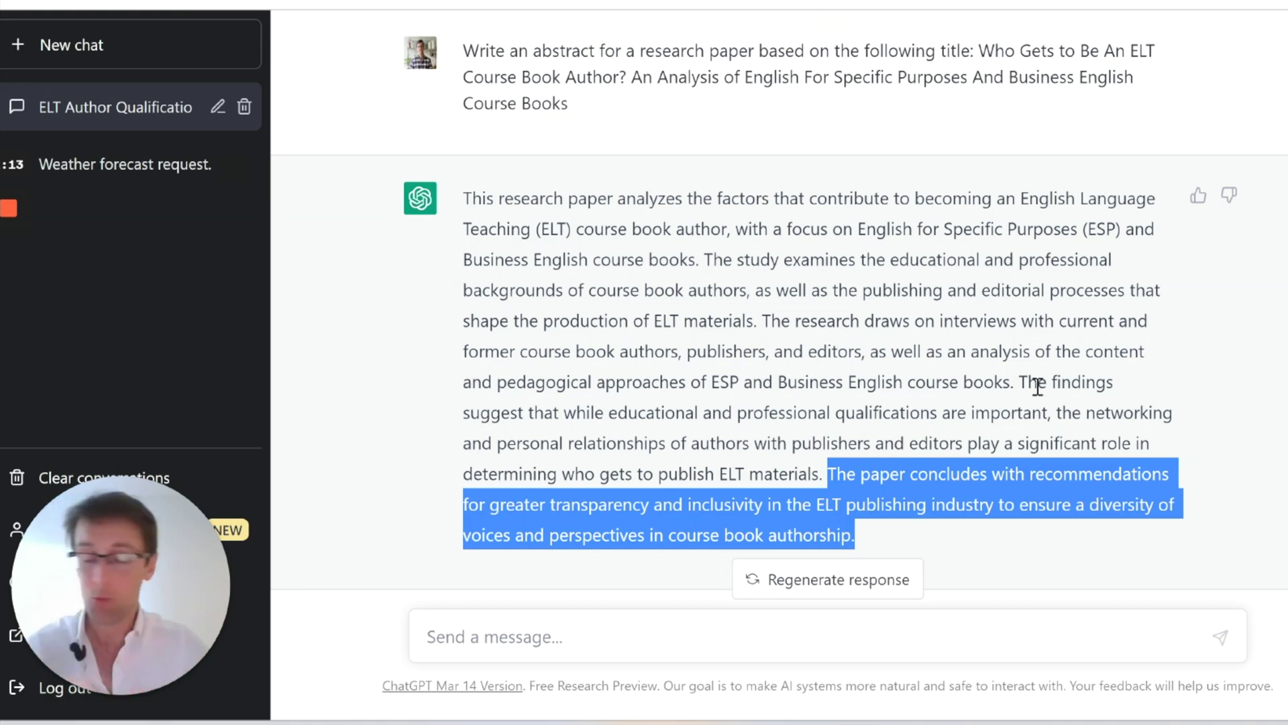
click(824, 355)
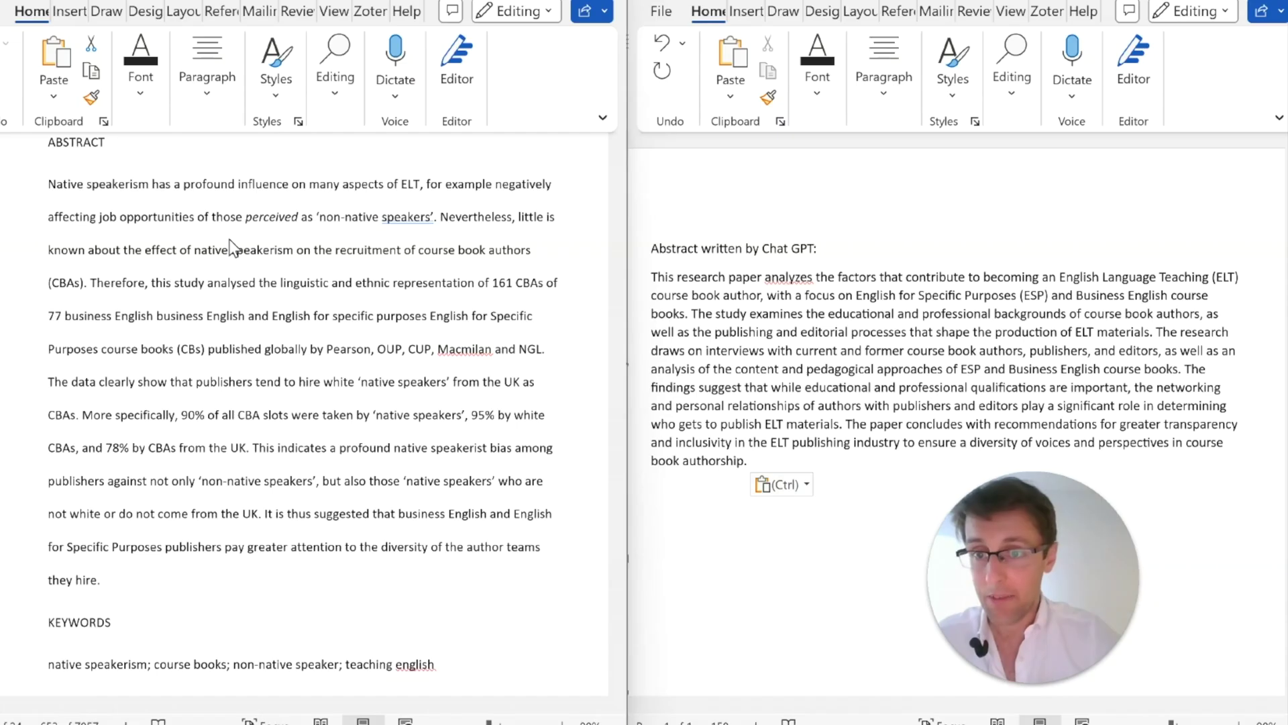
Highlight the background and gap sentences in both abstracts, then mark 'Native speakerism' in the original.
drag(183, 184, 312, 315)
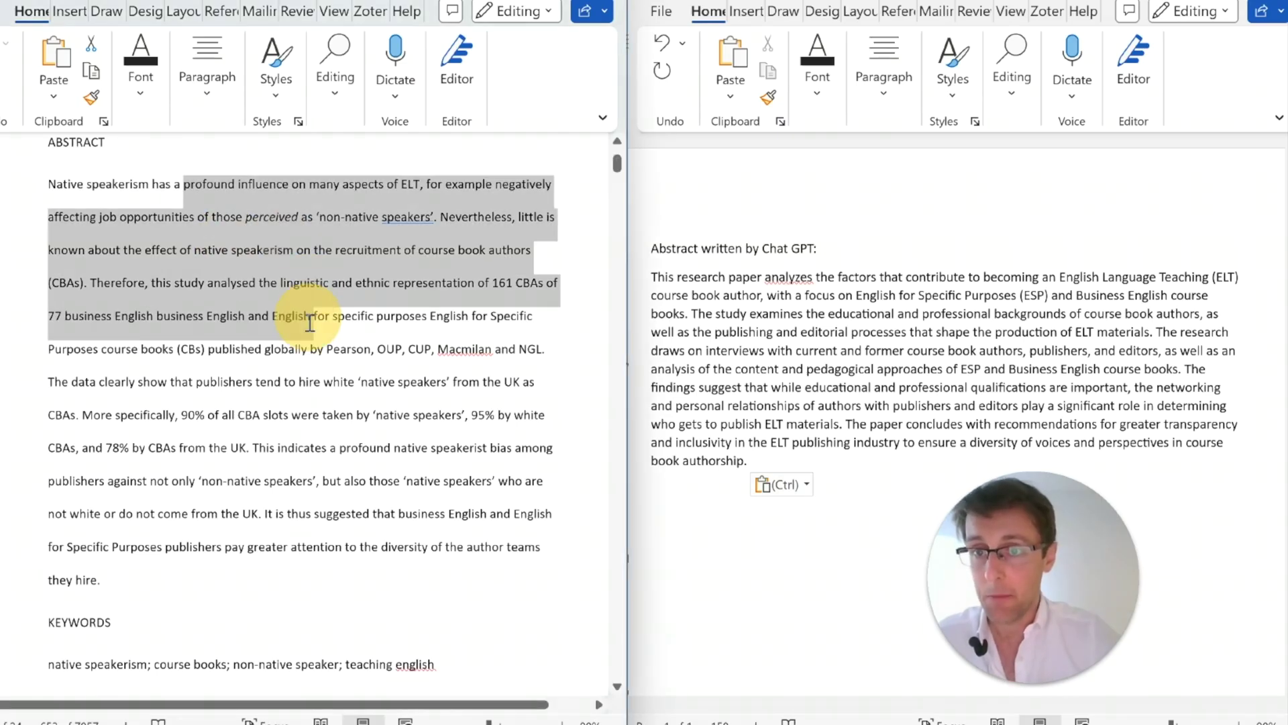
click(299, 447)
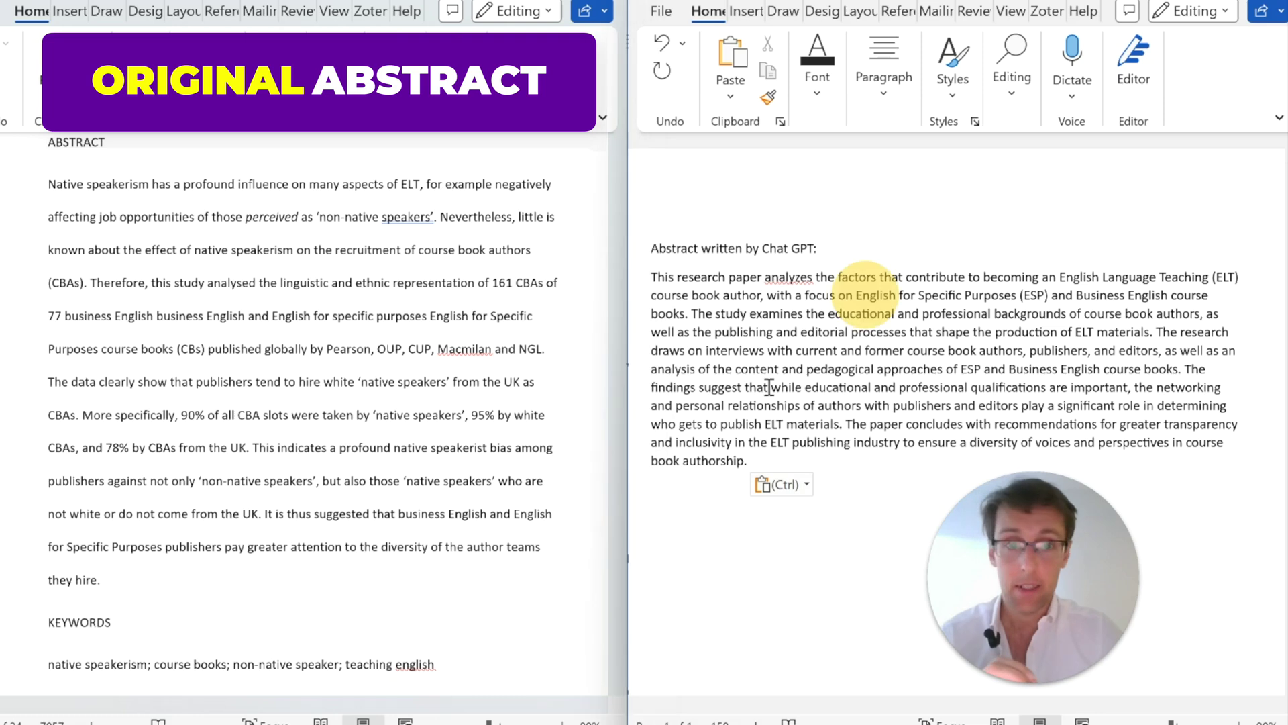
drag(715, 331, 844, 424)
click(832, 465)
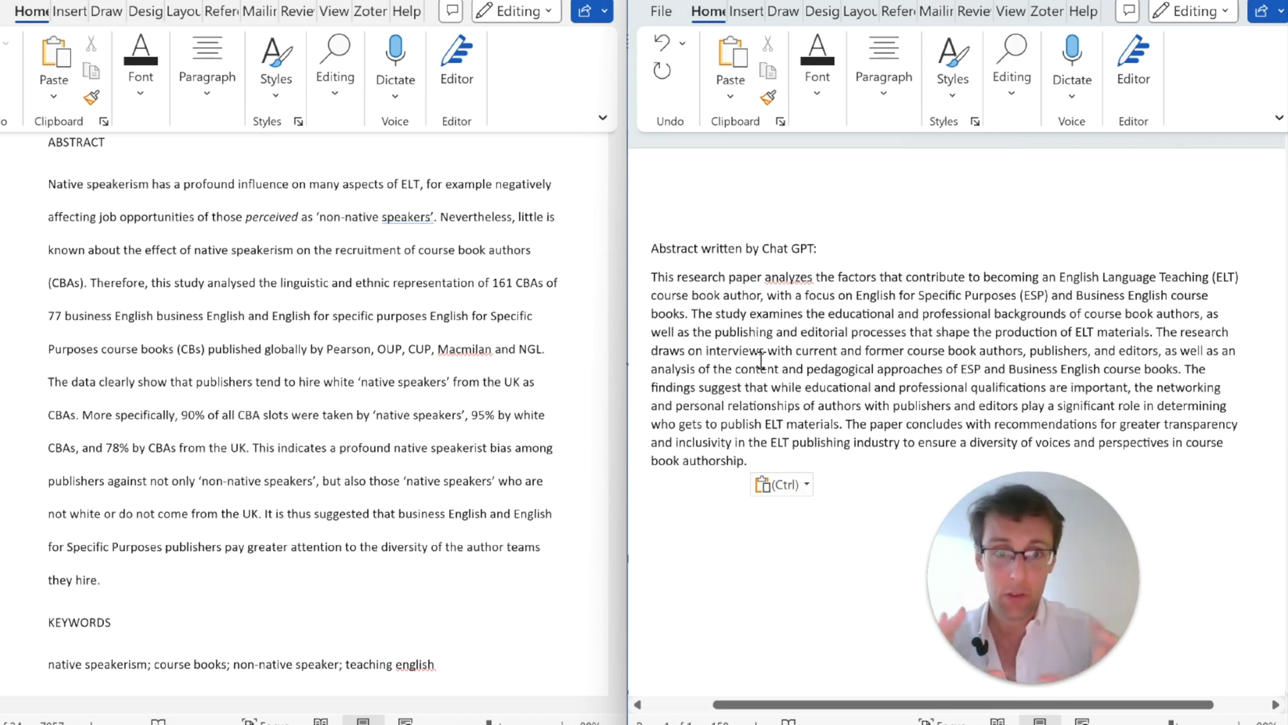
click(57, 186)
drag(46, 185, 87, 282)
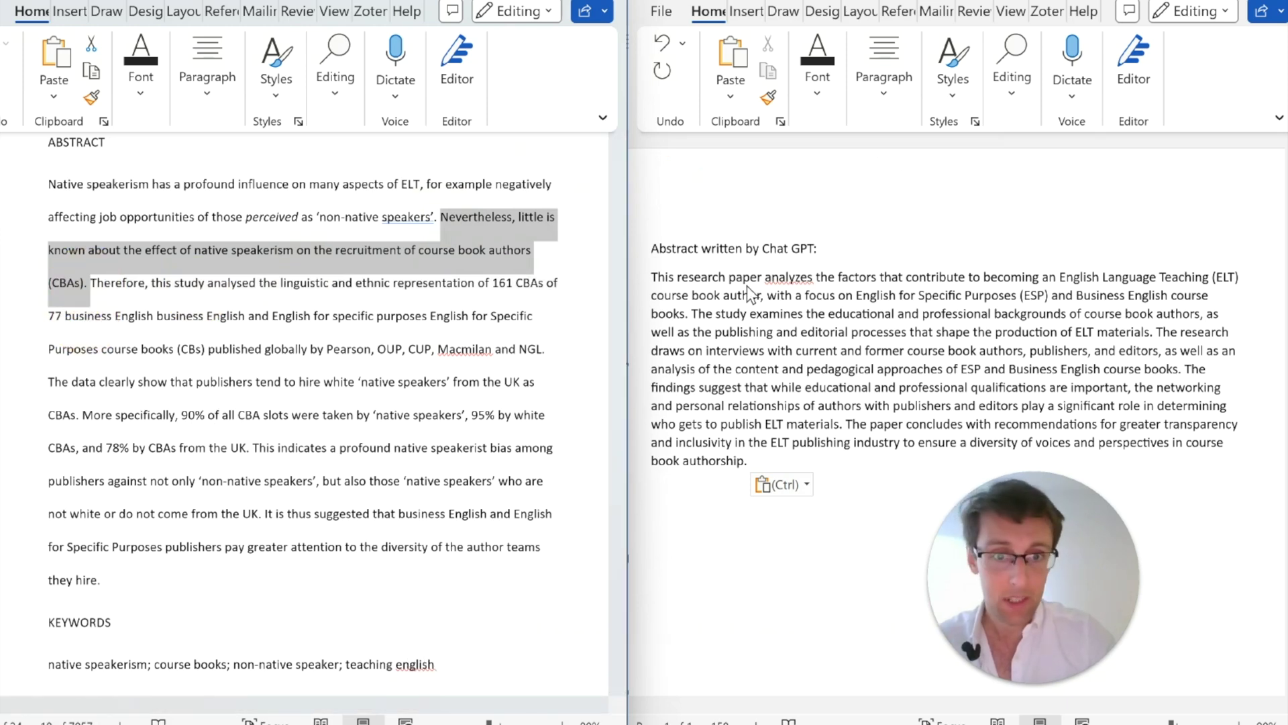
key(alt+Tab)
drag(671, 275, 779, 317)
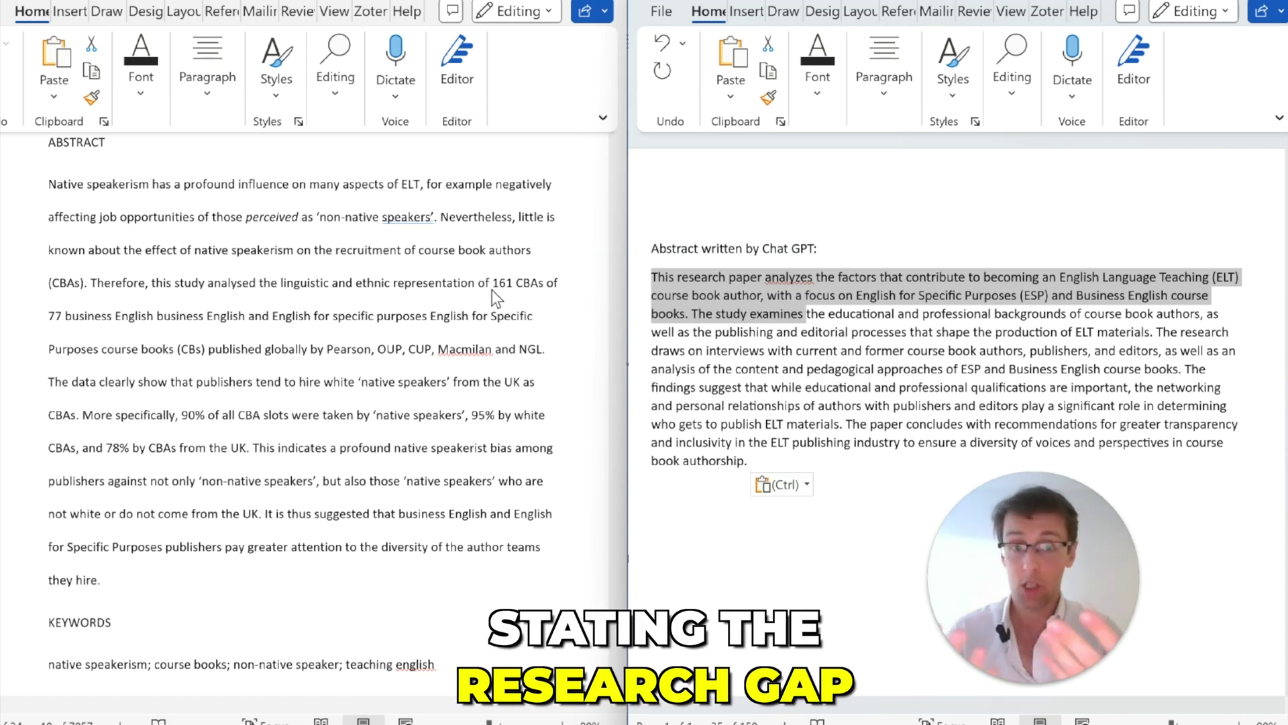
ctrl+click(456, 249)
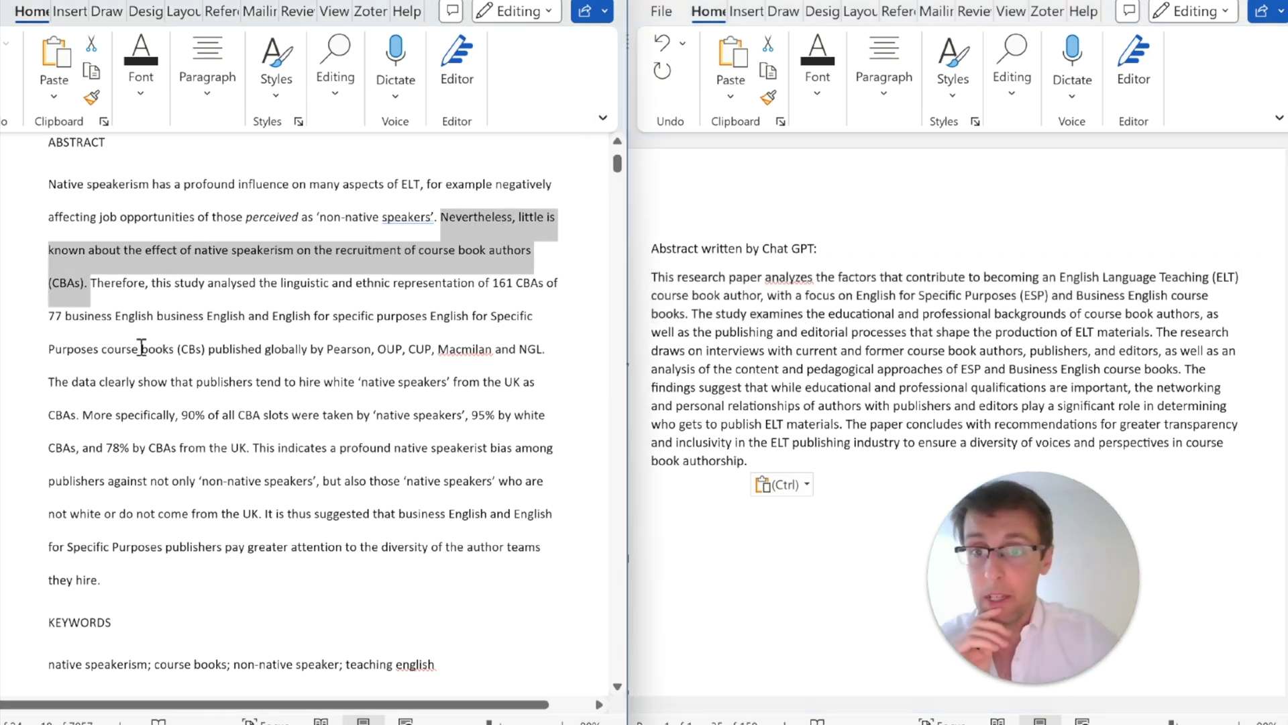
mouse_move(101, 287)
mouse_down()
mouse_move(290, 315)
mouse_move(305, 350)
mouse_move(335, 363)
mouse_move(546, 351)
mouse_up()
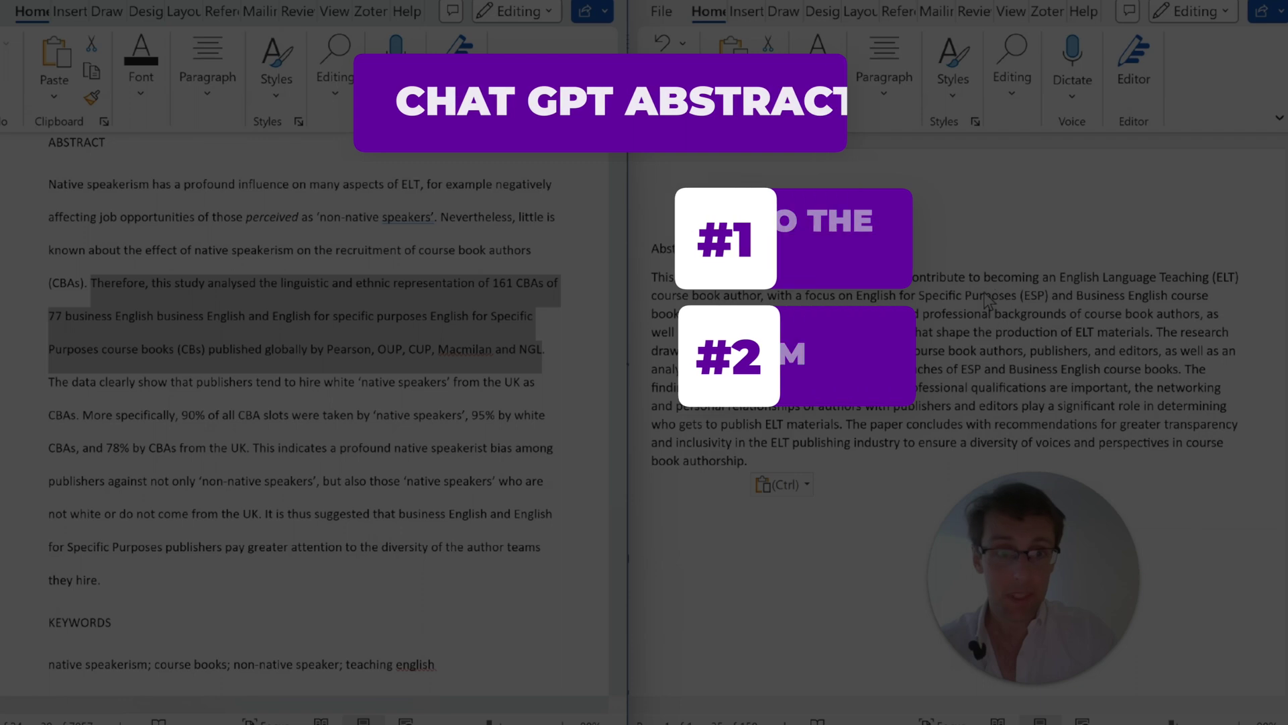
drag(1209, 295, 652, 277)
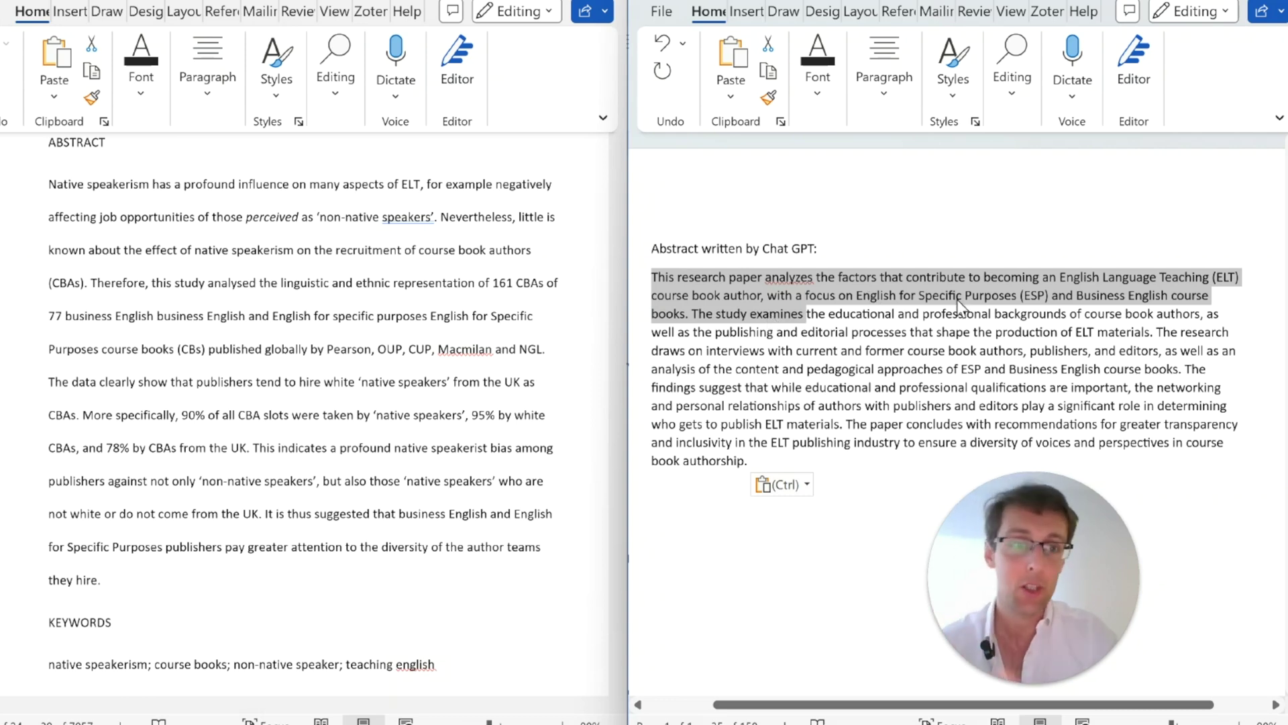
click(1037, 334)
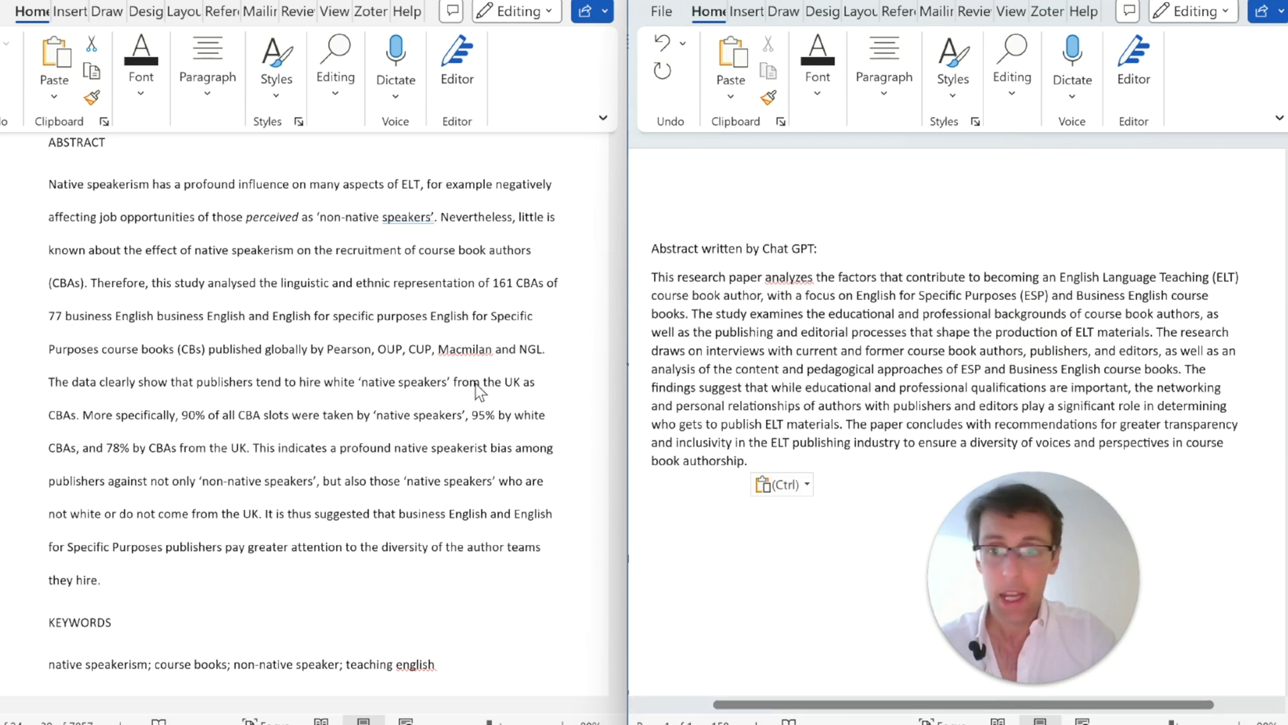
ctrl+click(292, 360)
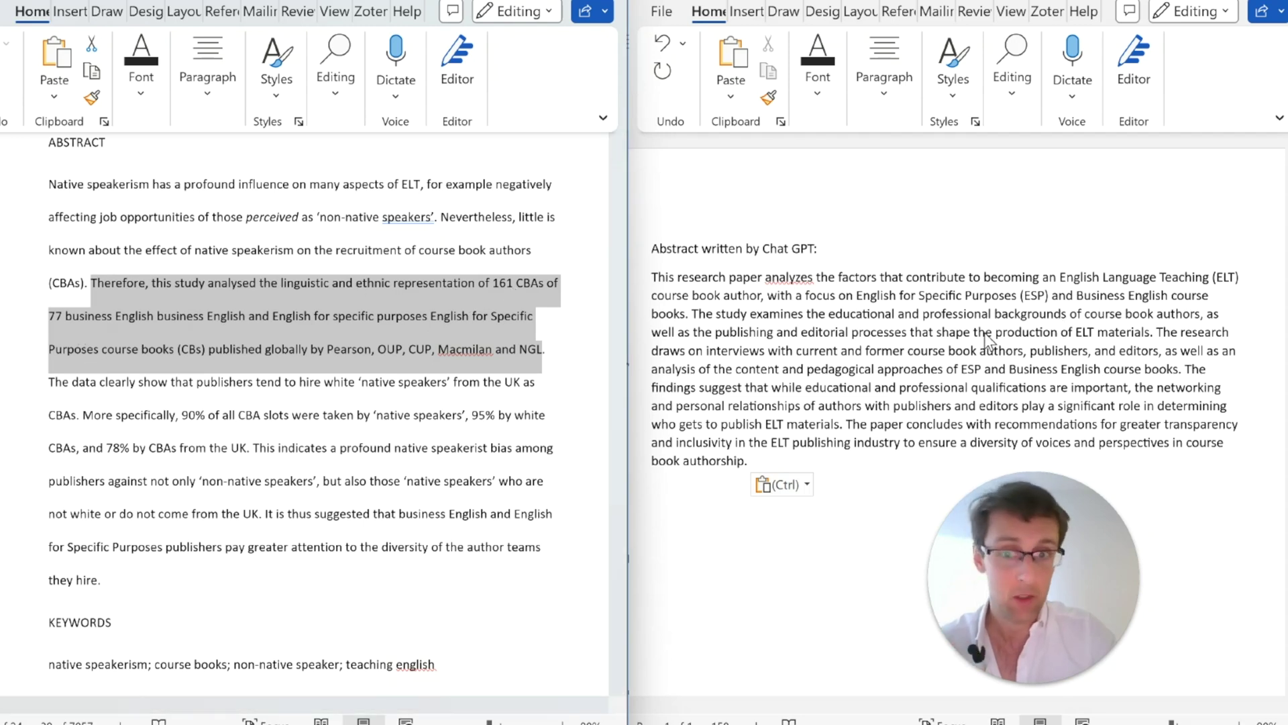
click(945, 330)
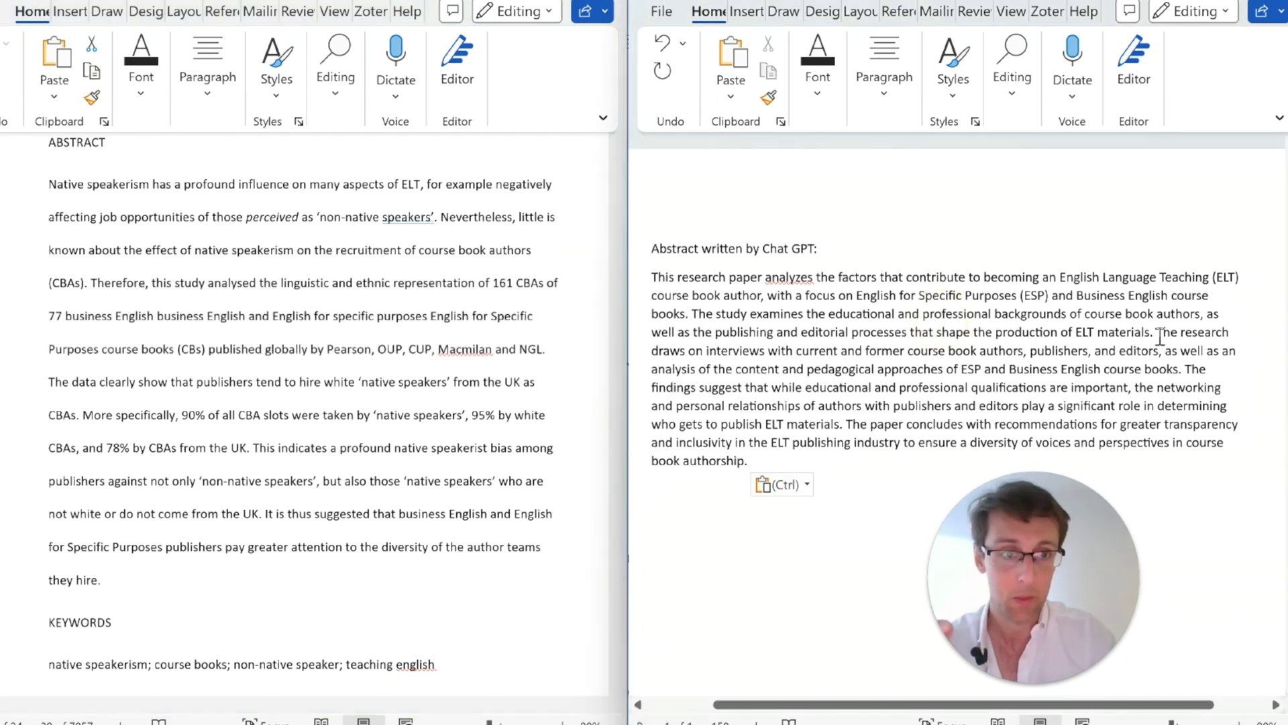
drag(1156, 332, 1181, 368)
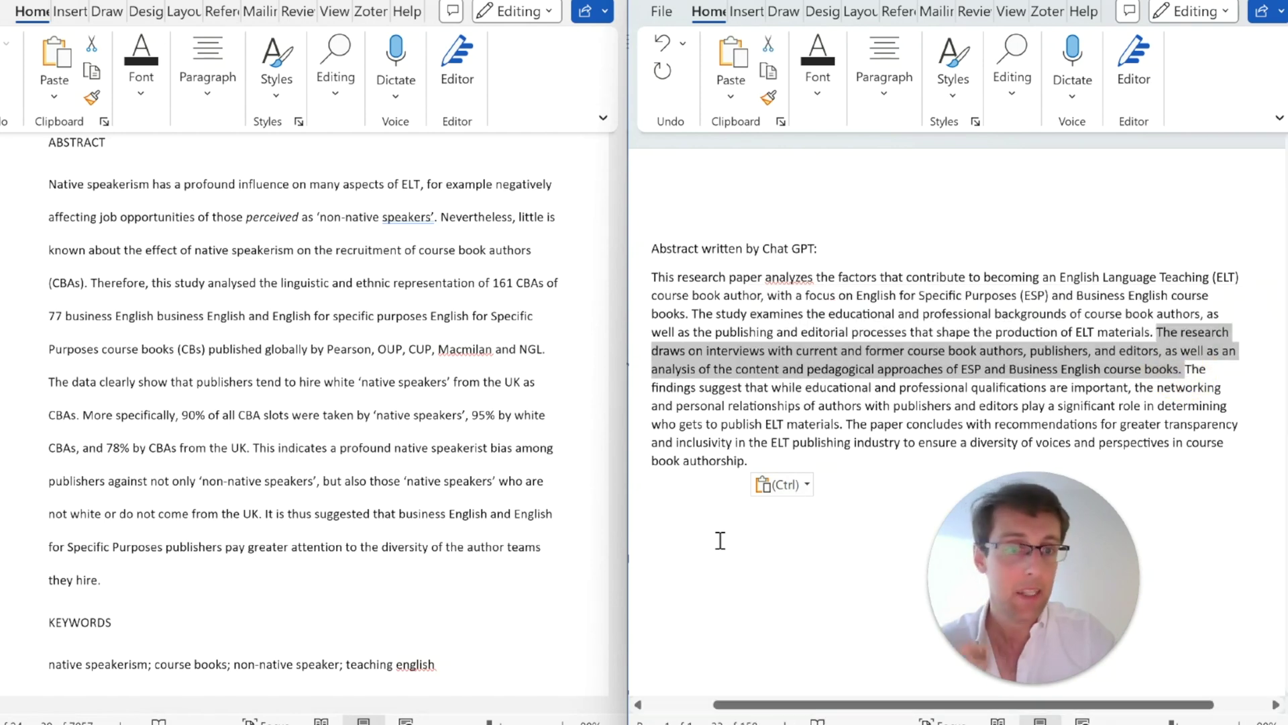
double_click(1100, 392)
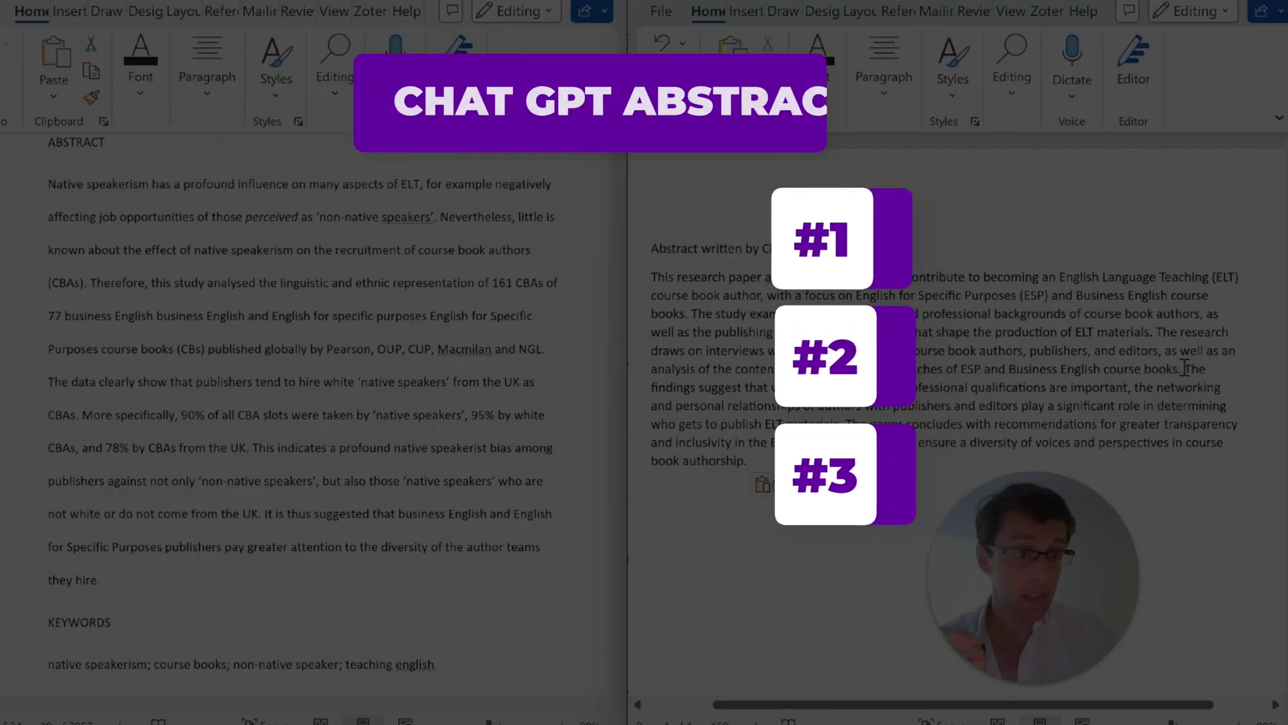
drag(1185, 371, 865, 419)
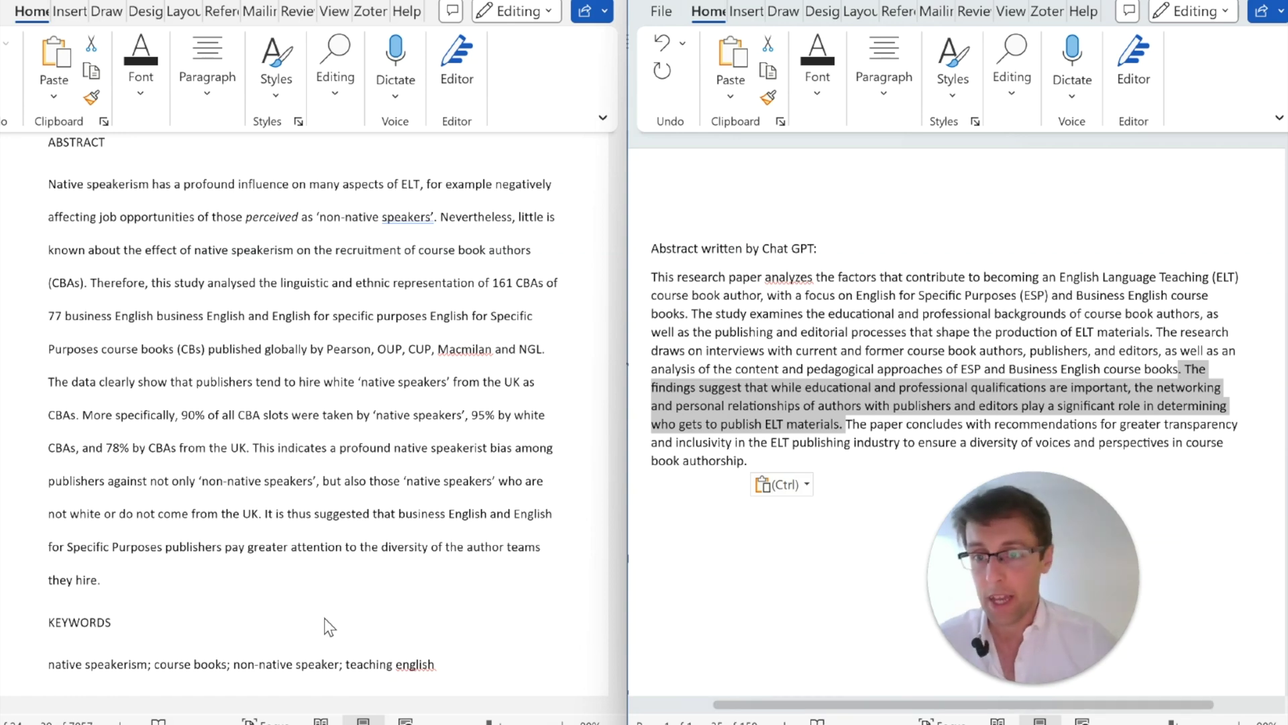
click(280, 437)
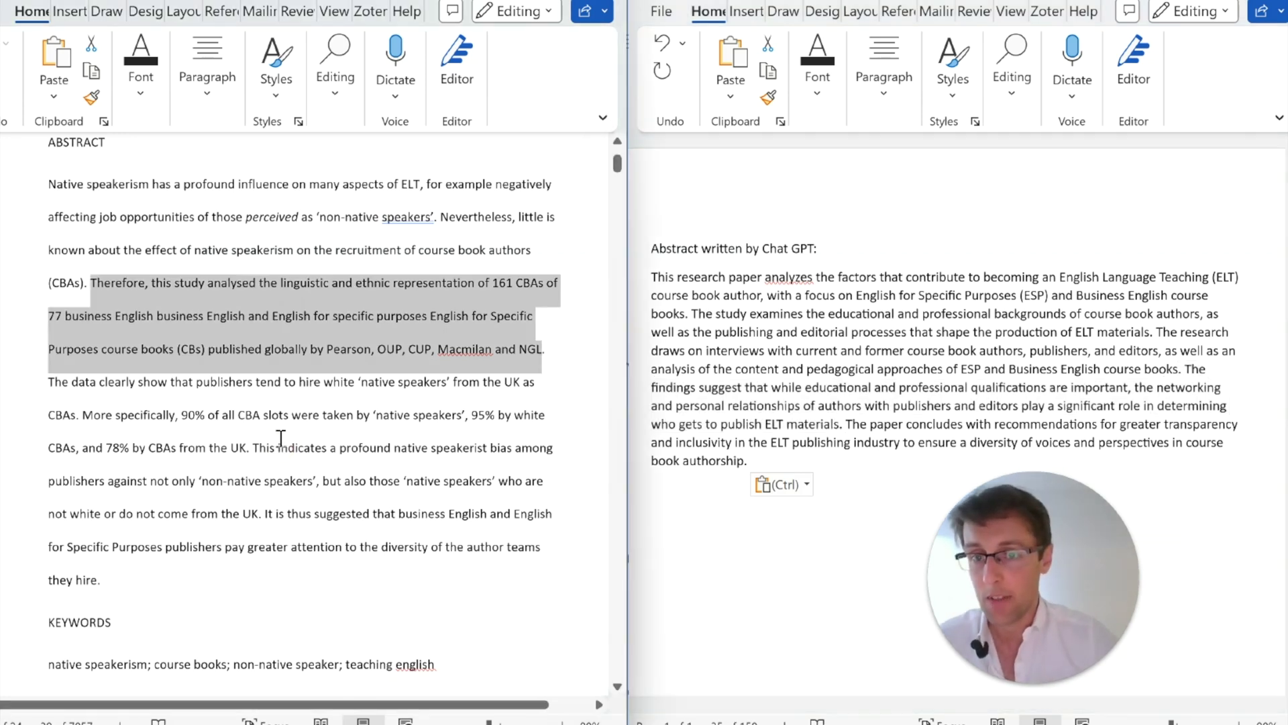
click(166, 415)
drag(48, 387, 265, 514)
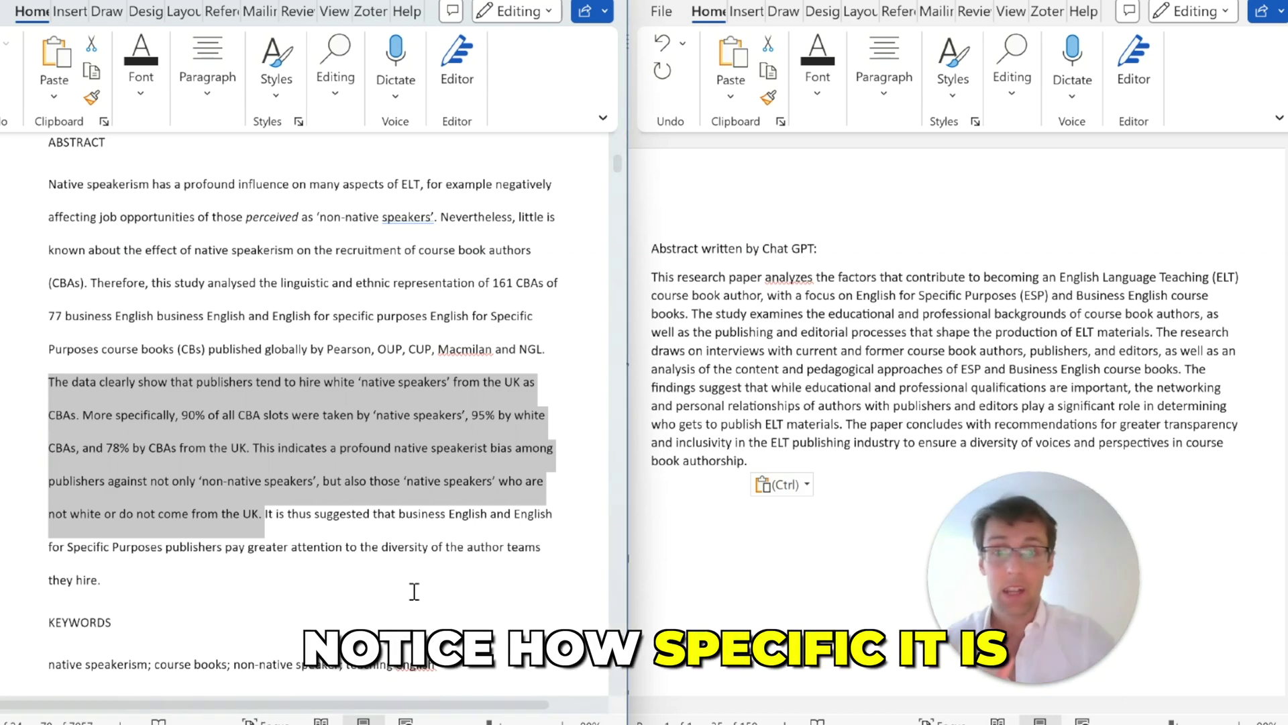
click(218, 437)
double_click(188, 416)
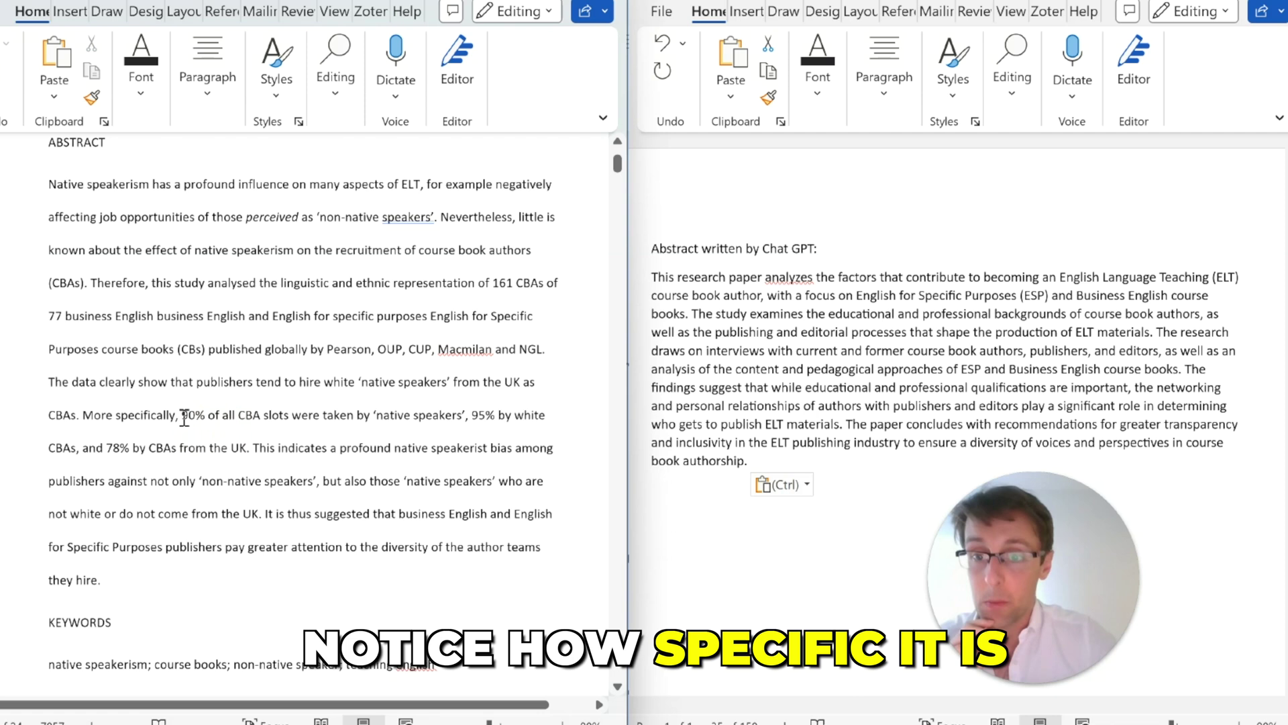
double_click(120, 448)
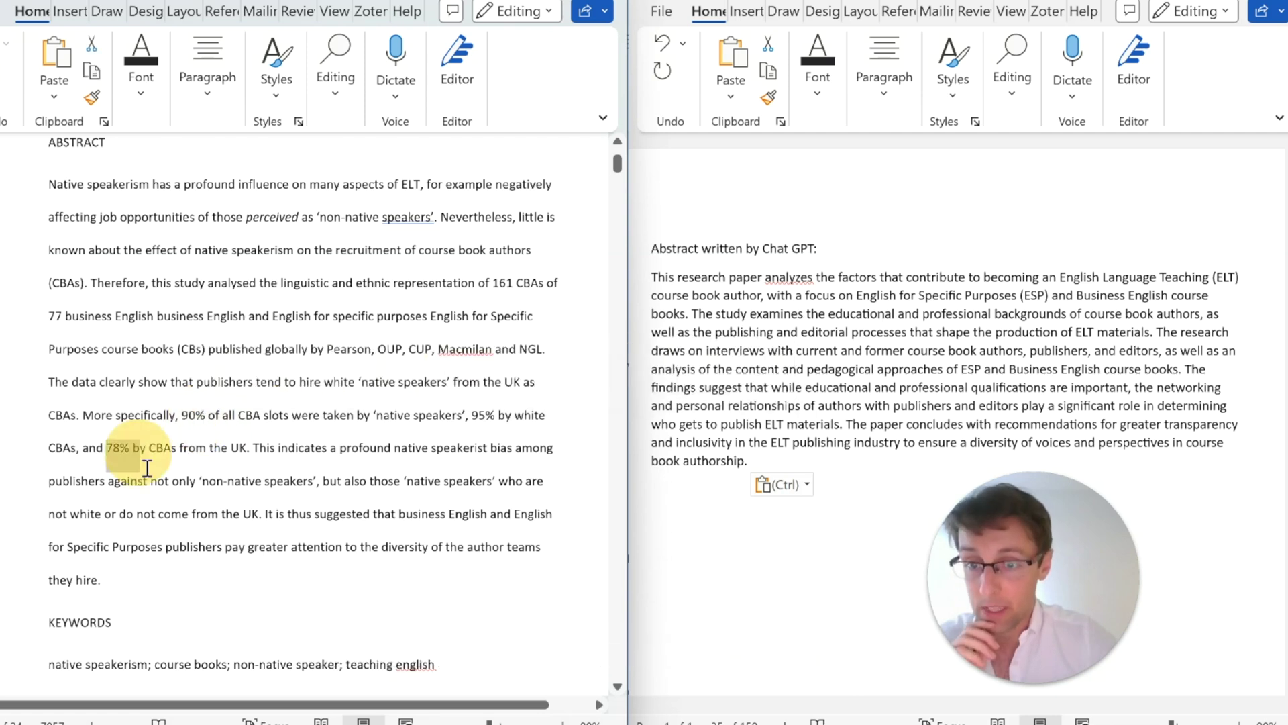
click(222, 479)
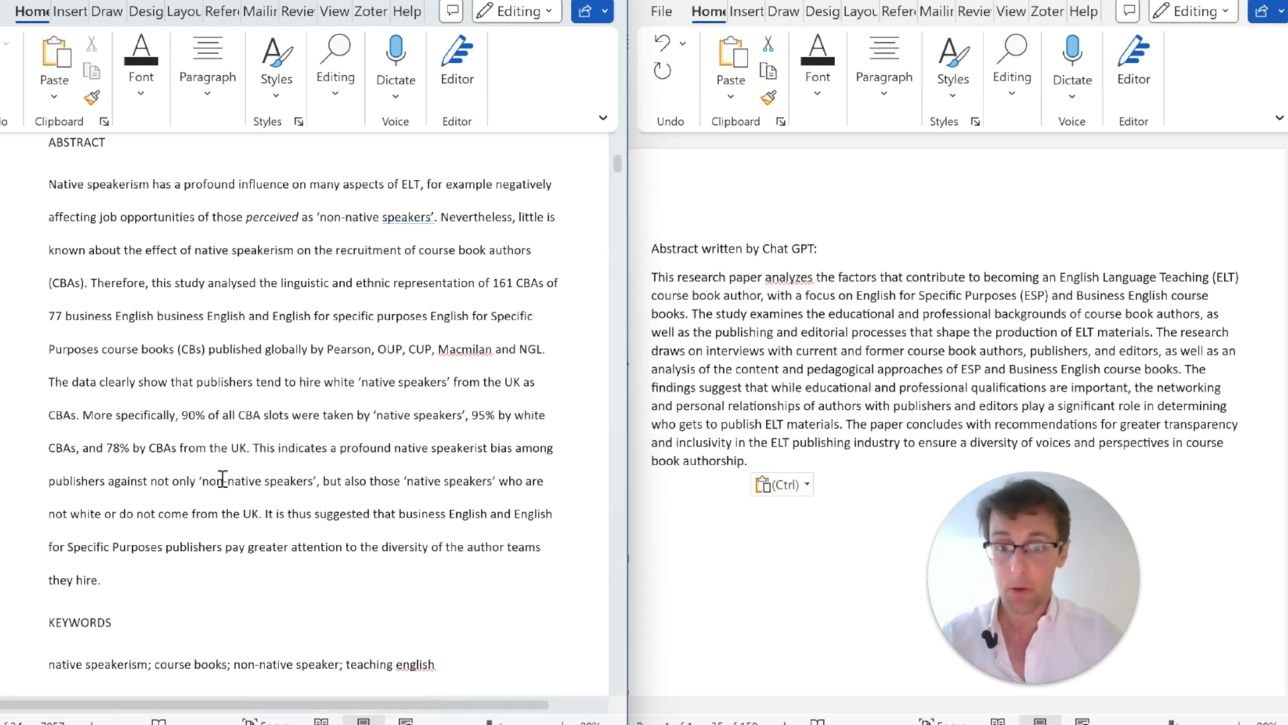
Compare the concluding sentences of both abstracts, then select the whole ChatGPT-written paragraph.
shift+click(847, 424)
drag(847, 424, 867, 473)
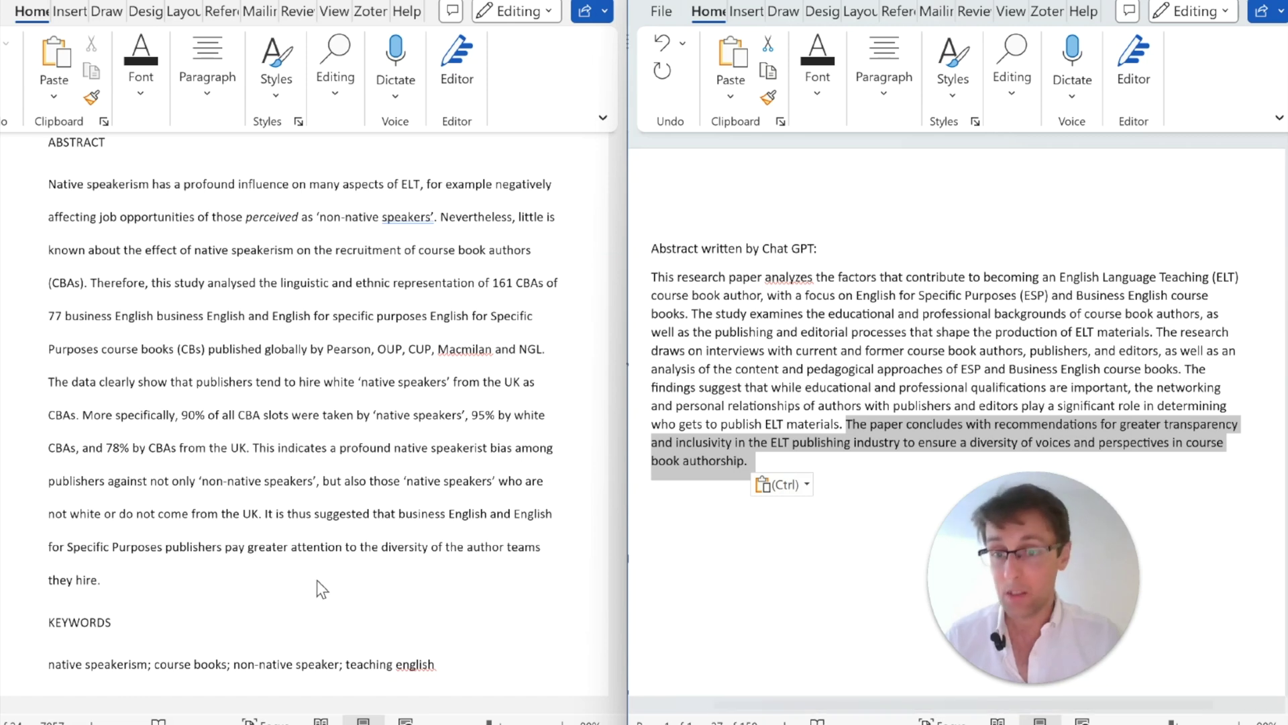
click(265, 529)
drag(266, 521, 293, 582)
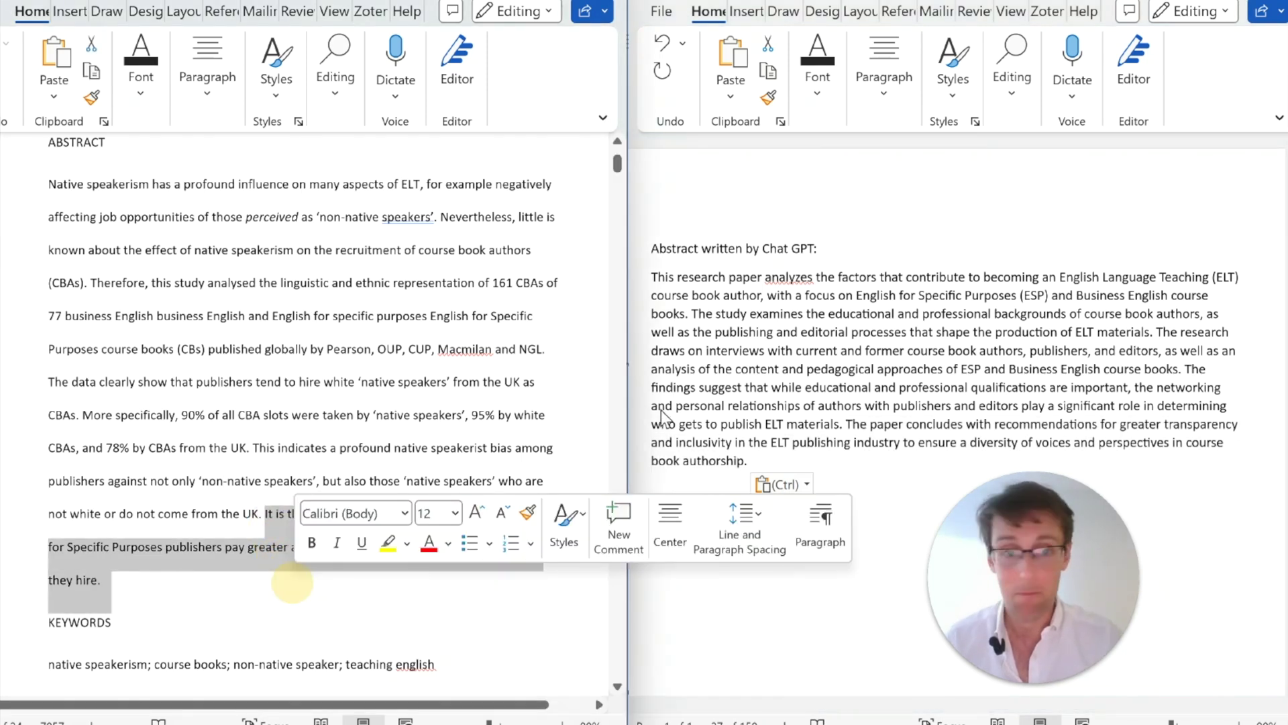
click(771, 304)
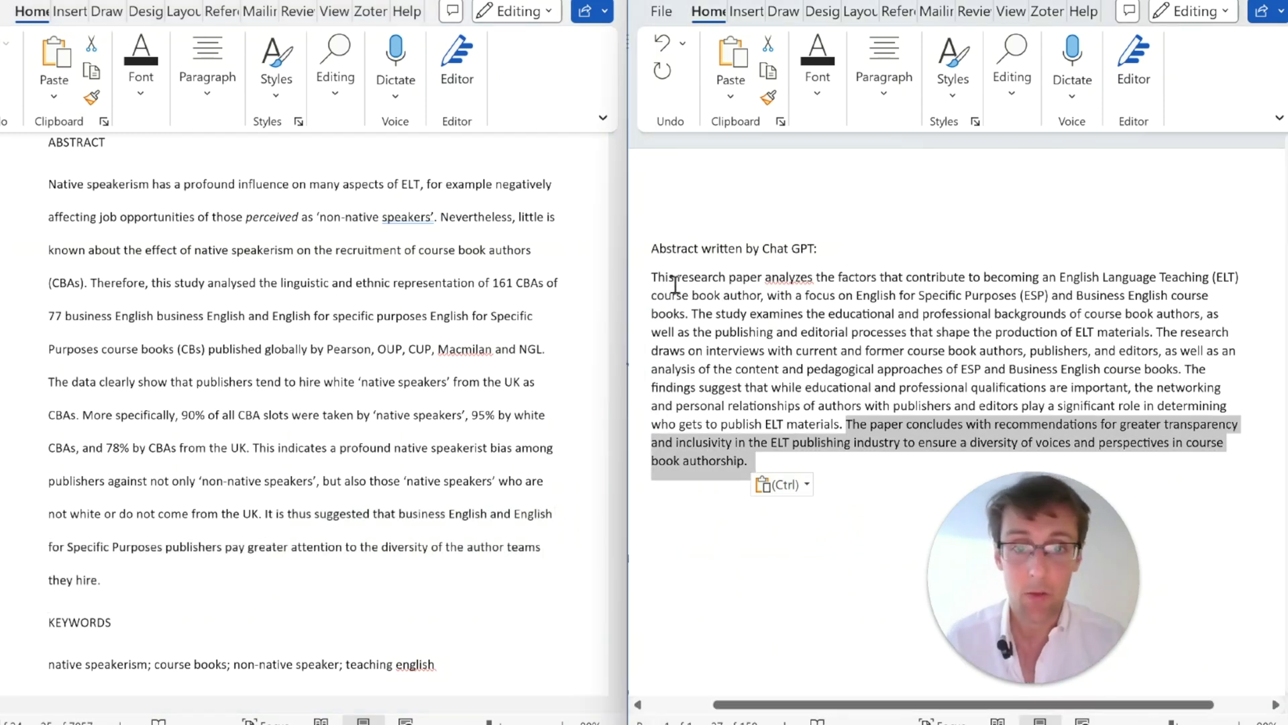
drag(680, 281, 801, 505)
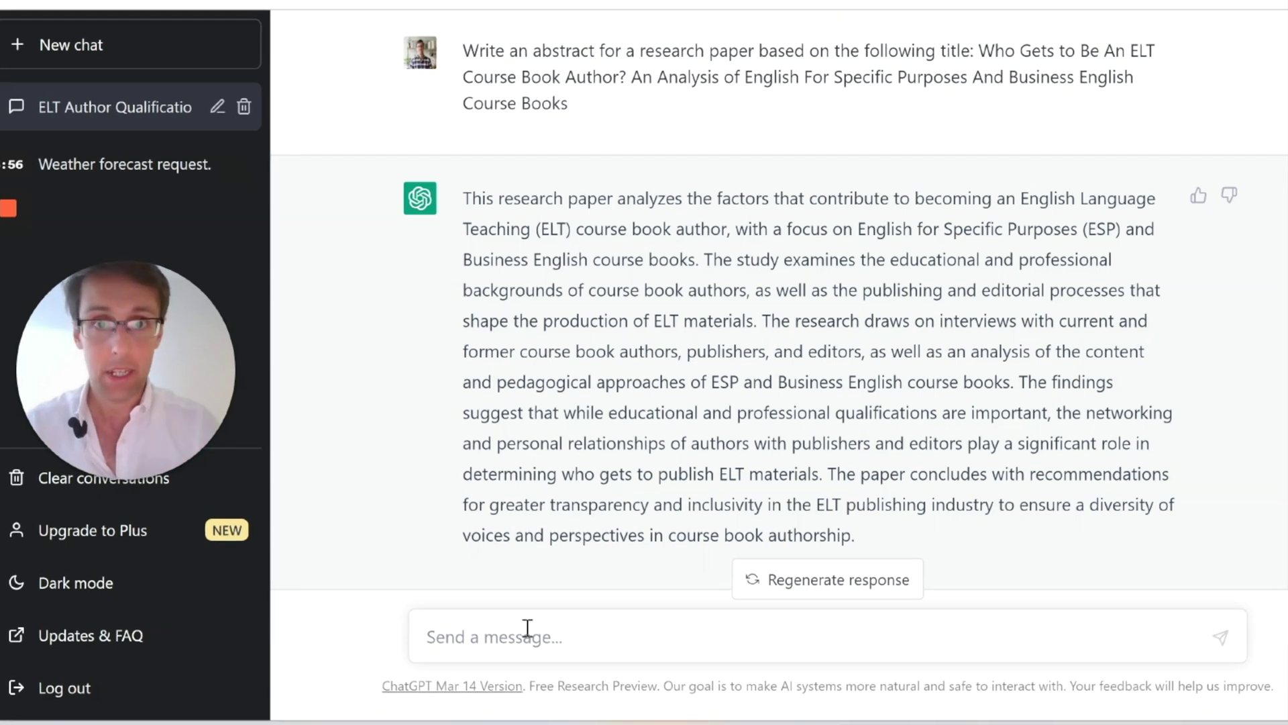
Send ChatGPT 'Improve the previous abstract based on the introduction to the research paper:' with the introduction pasted.
text(Improve the previ)
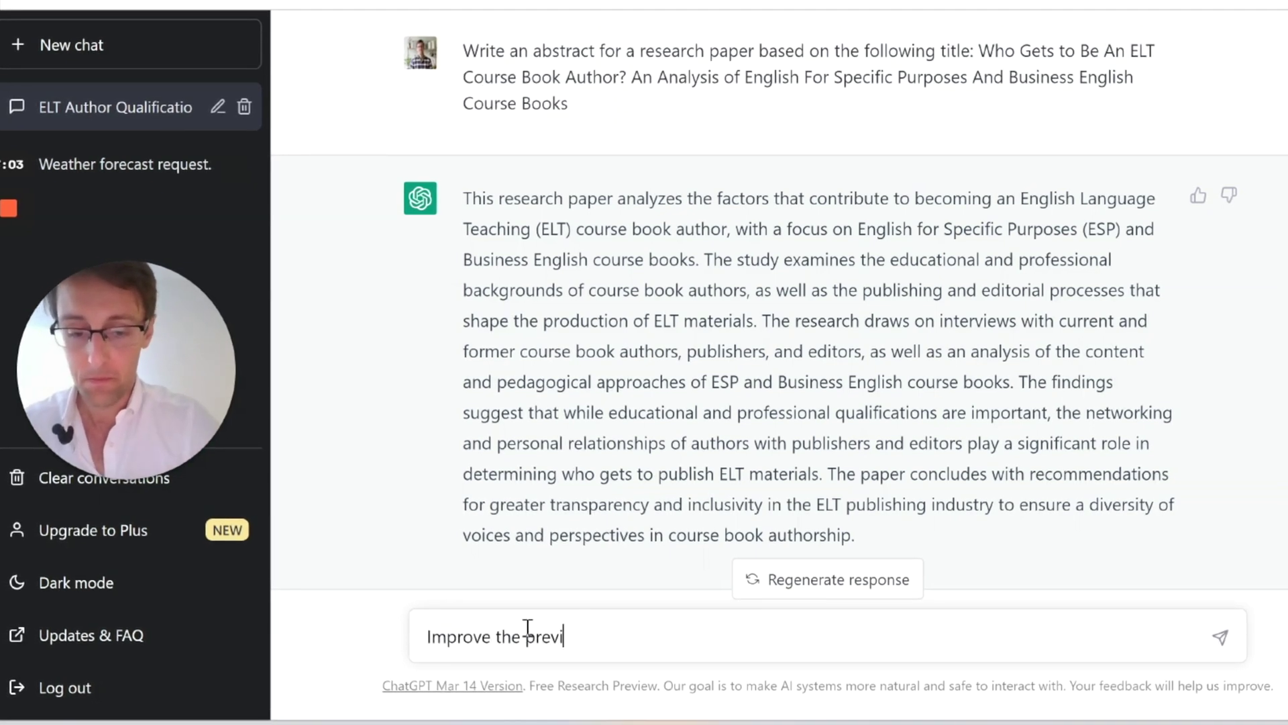
text(ous abstract based on the introd)
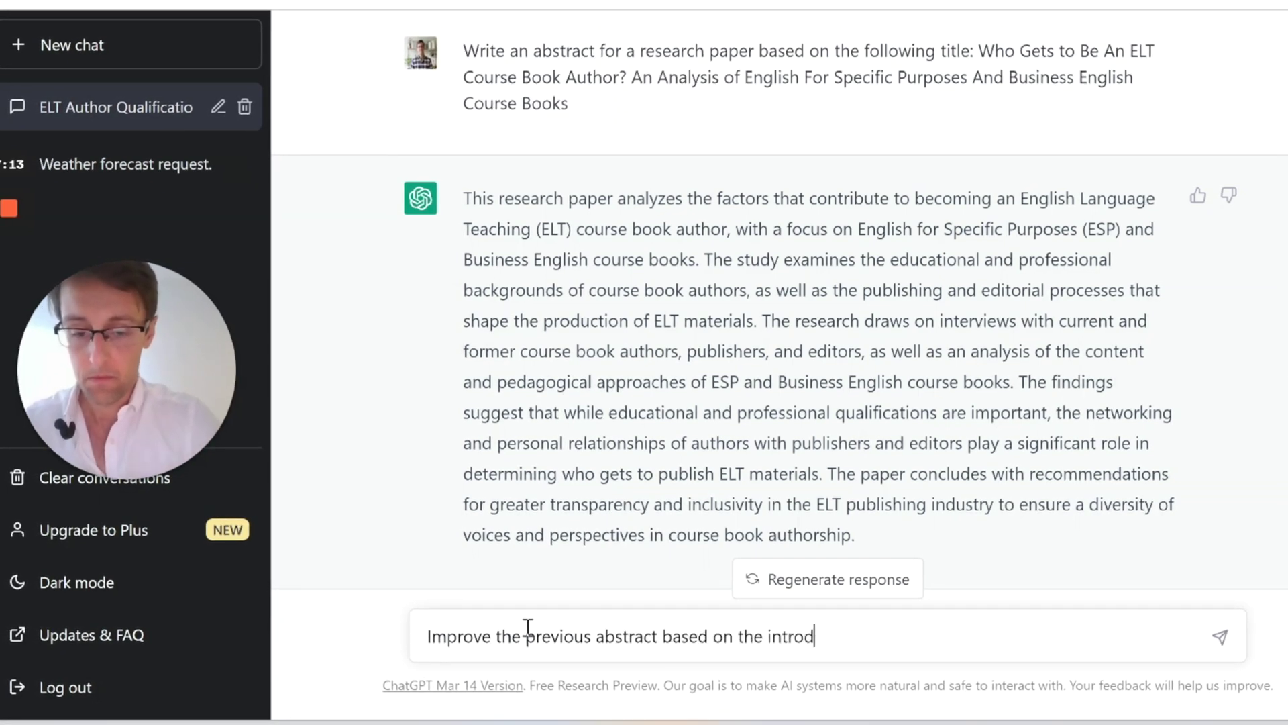
text(uction to the research paper:)
key(ctrl+v)
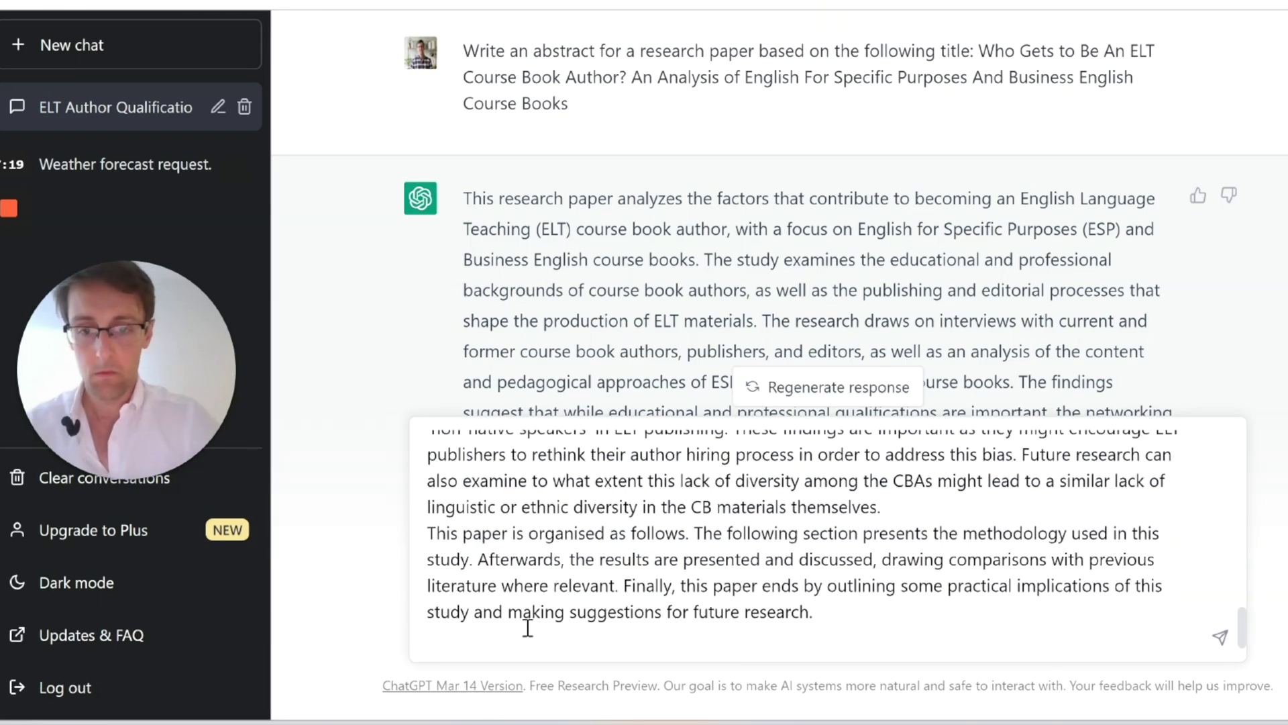
key(Return)
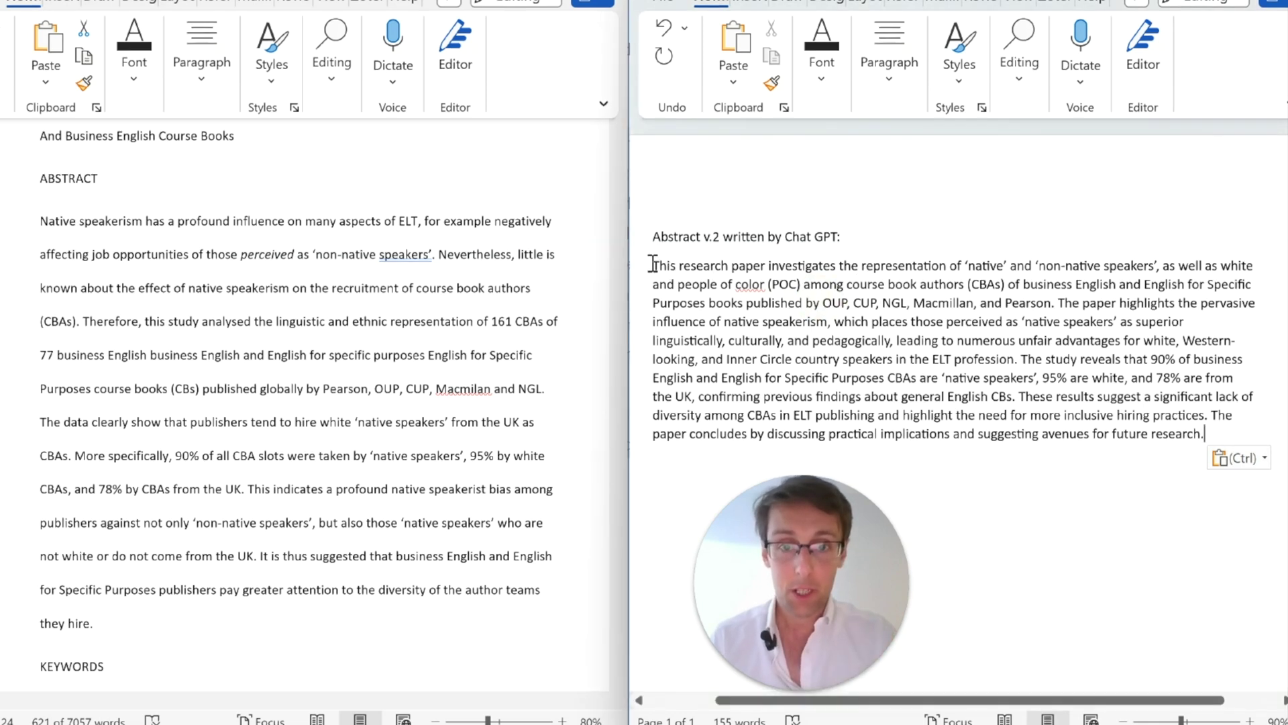
Highlight abstract v.2's aim, publisher names, findings, diversity and concluding sentences in turn.
drag(685, 261, 1057, 308)
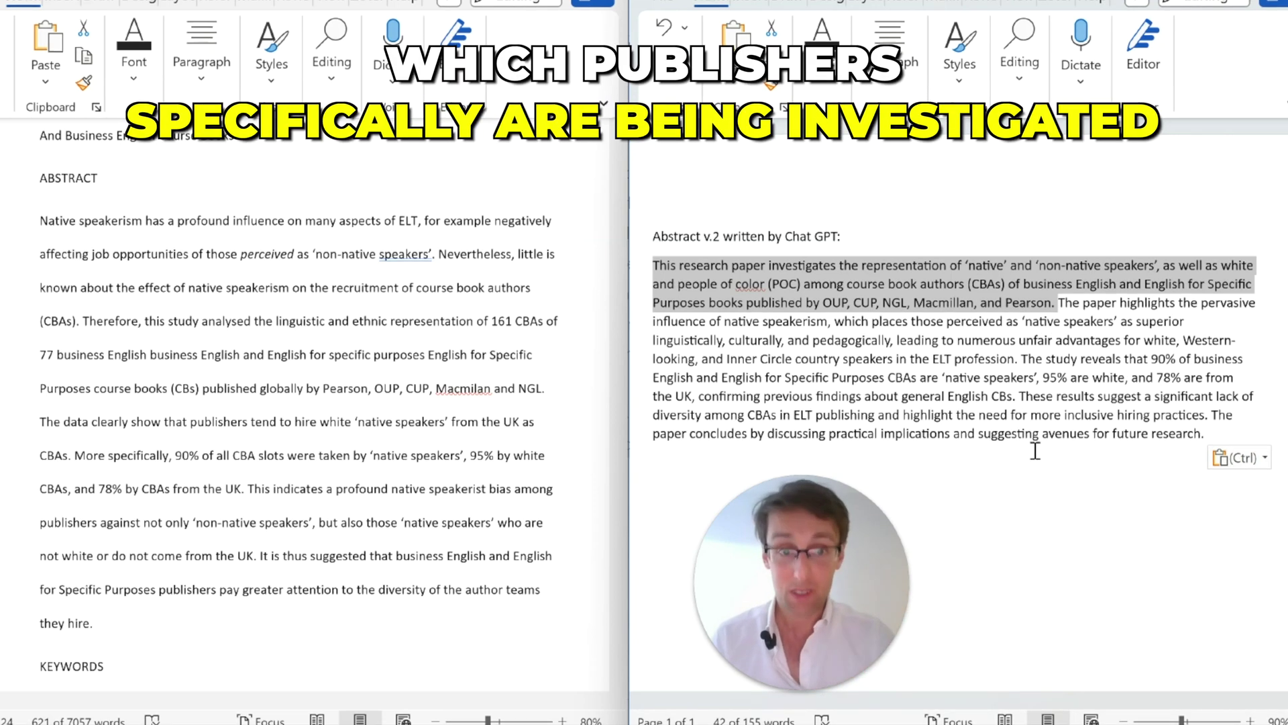
click(850, 314)
drag(824, 307, 974, 307)
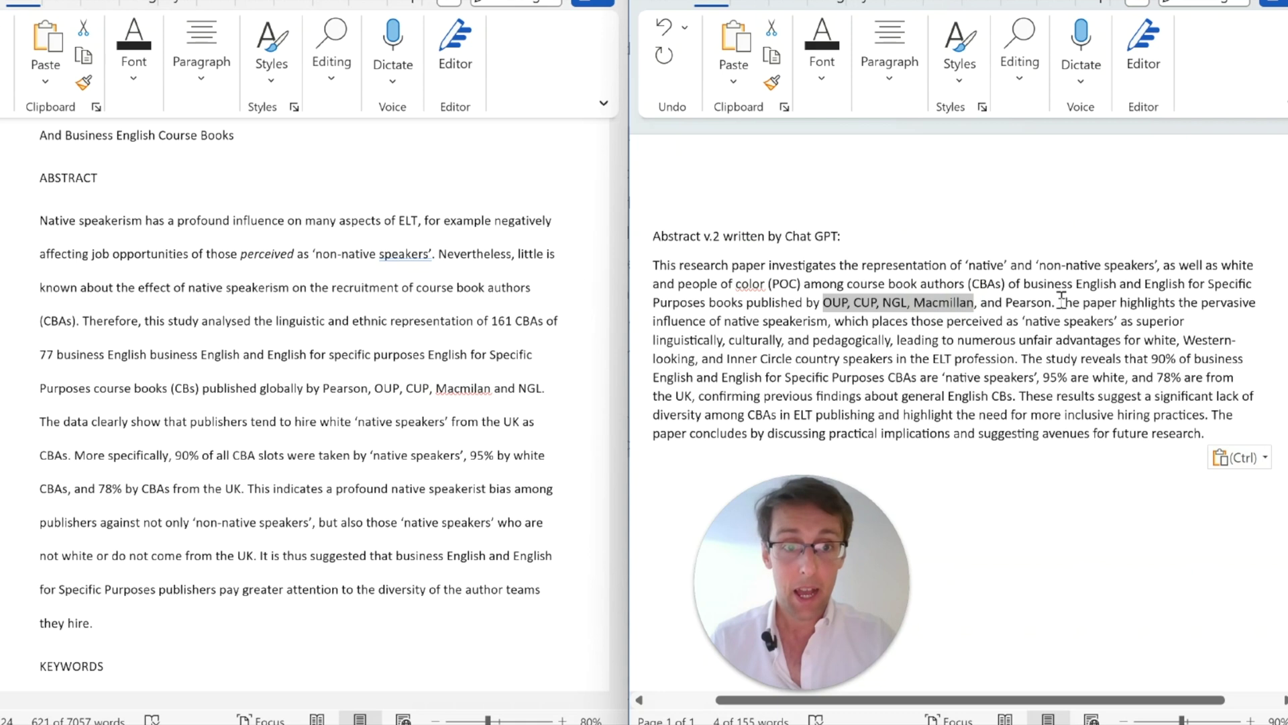
drag(1059, 303, 1012, 396)
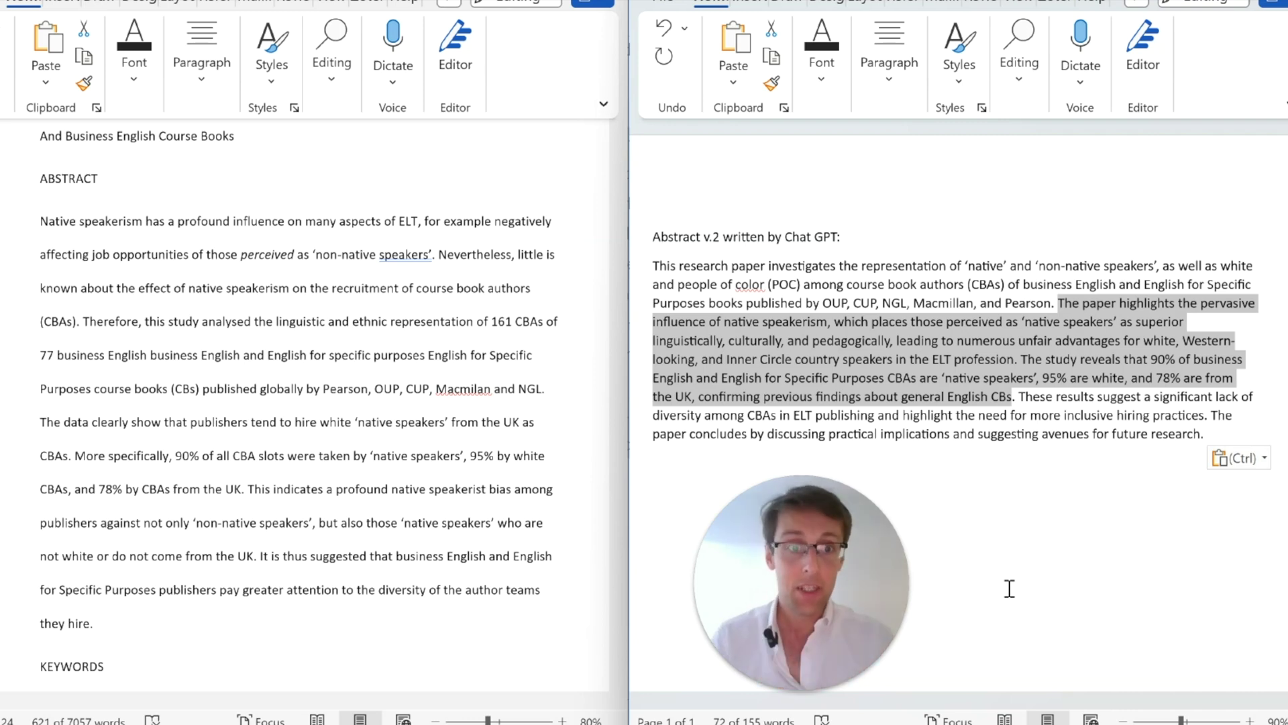
click(1056, 415)
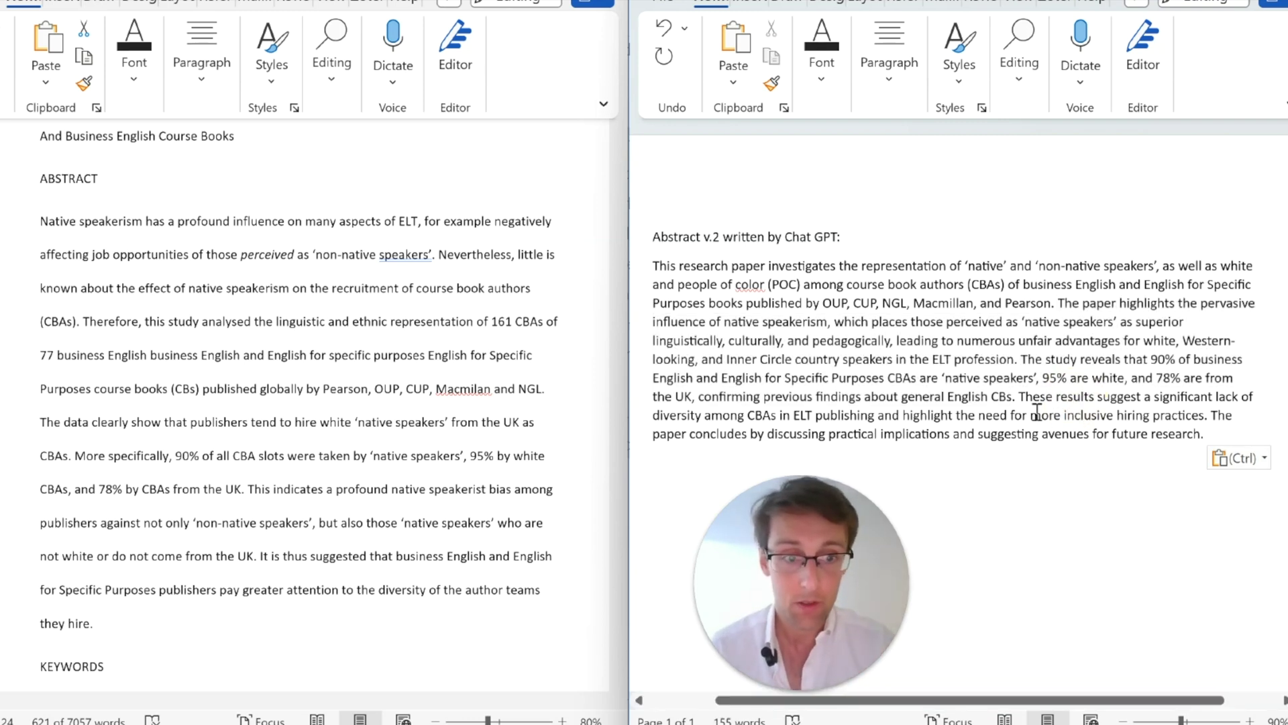
drag(1018, 401, 1208, 414)
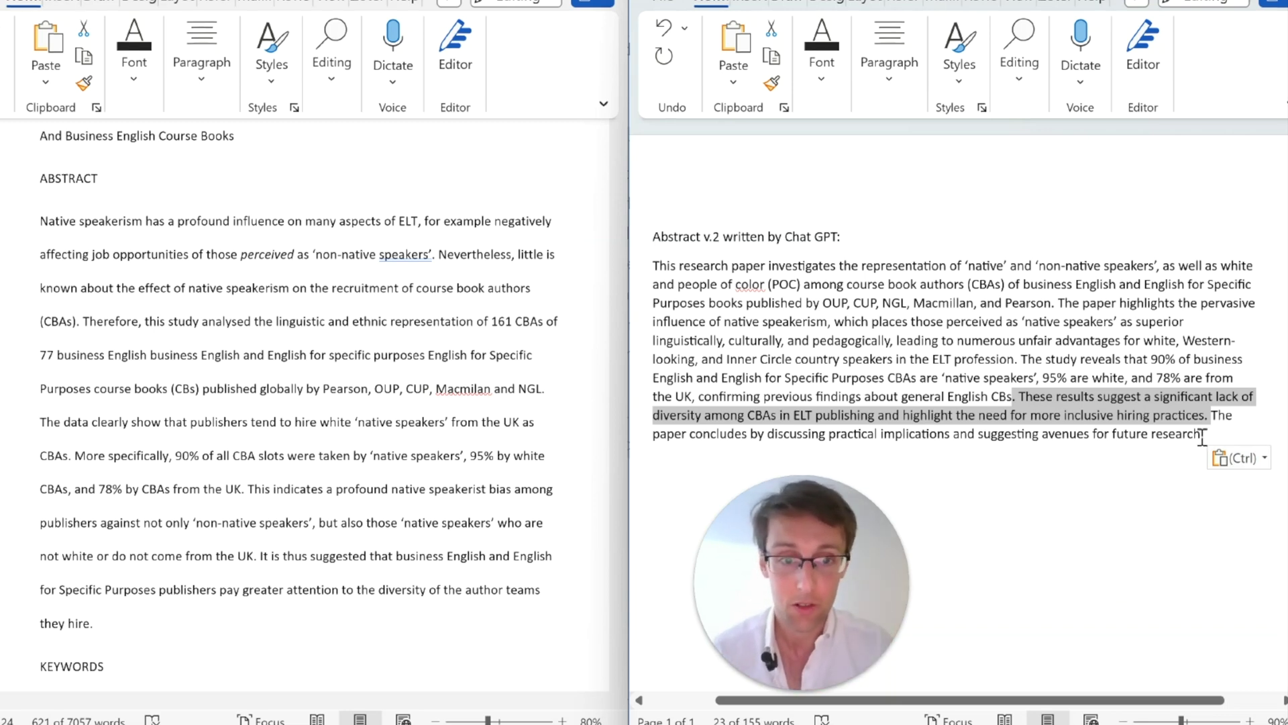
drag(1206, 435, 1211, 414)
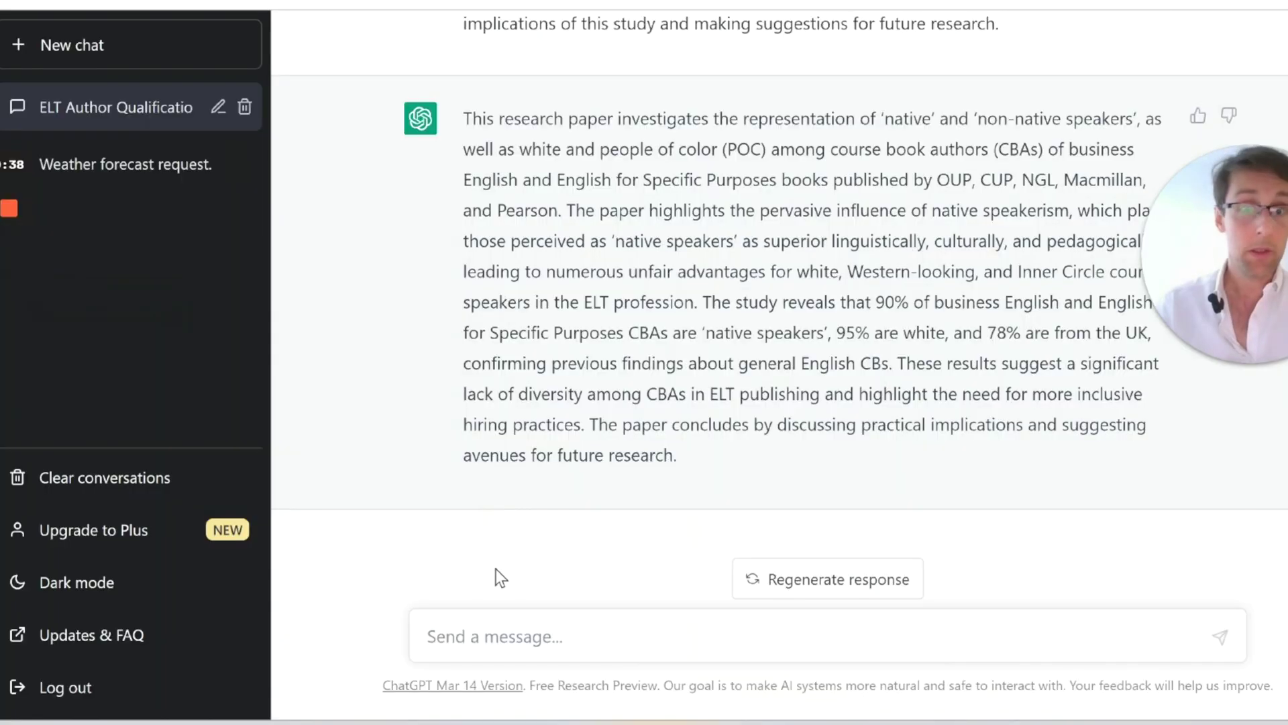
Ask ChatGPT to add a research gap in the abstract's first sentence before the aim, correcting the 'Improve' typo.
click(490, 629)
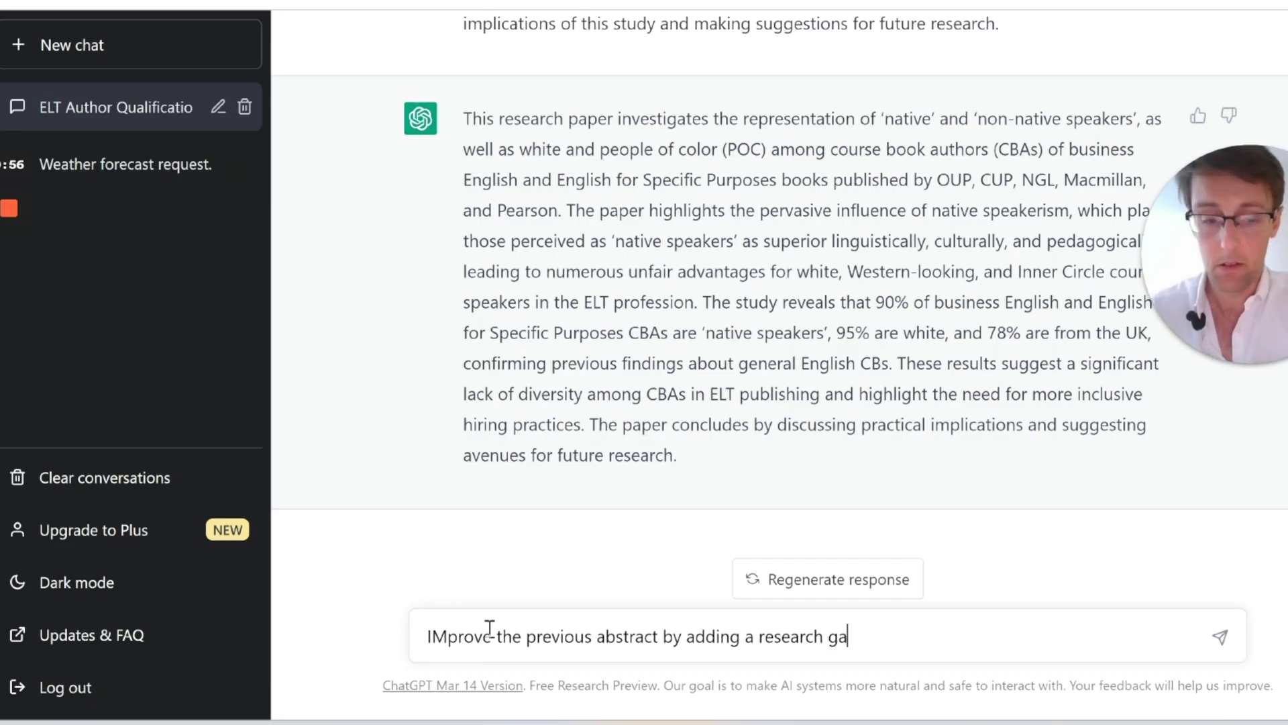
text(p in the )
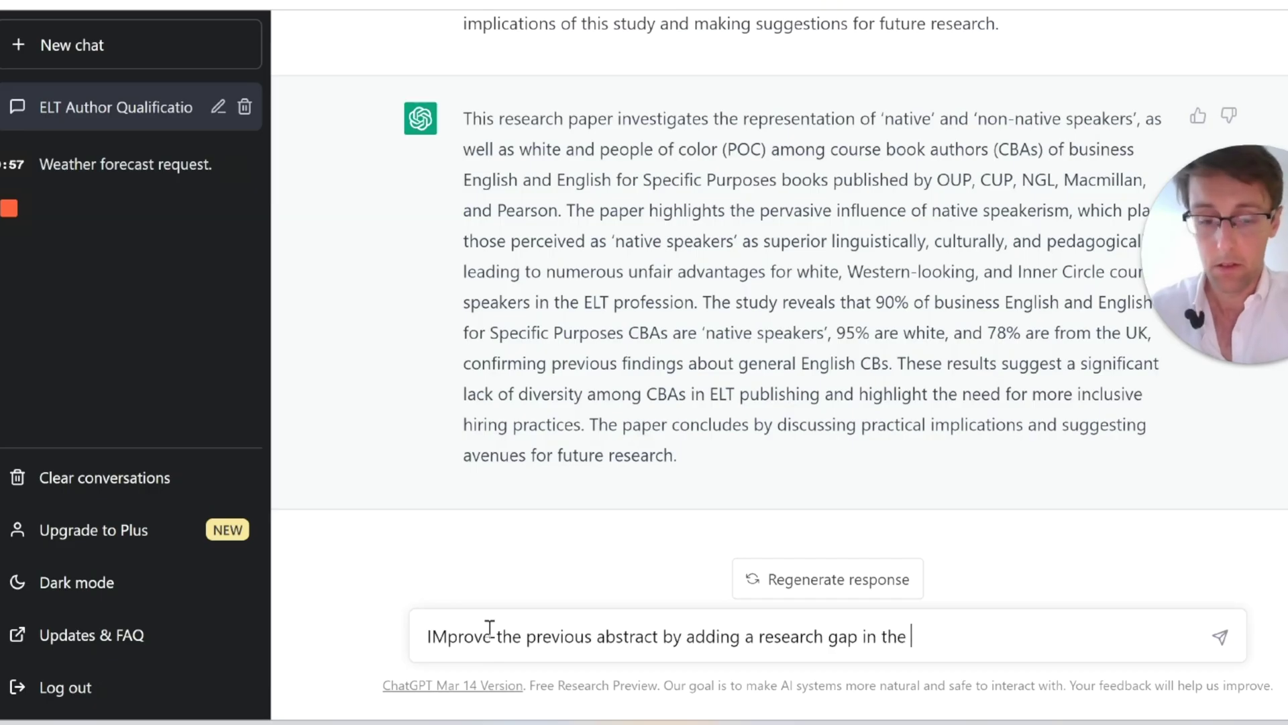
text(first sentence of the abstract before the aim)
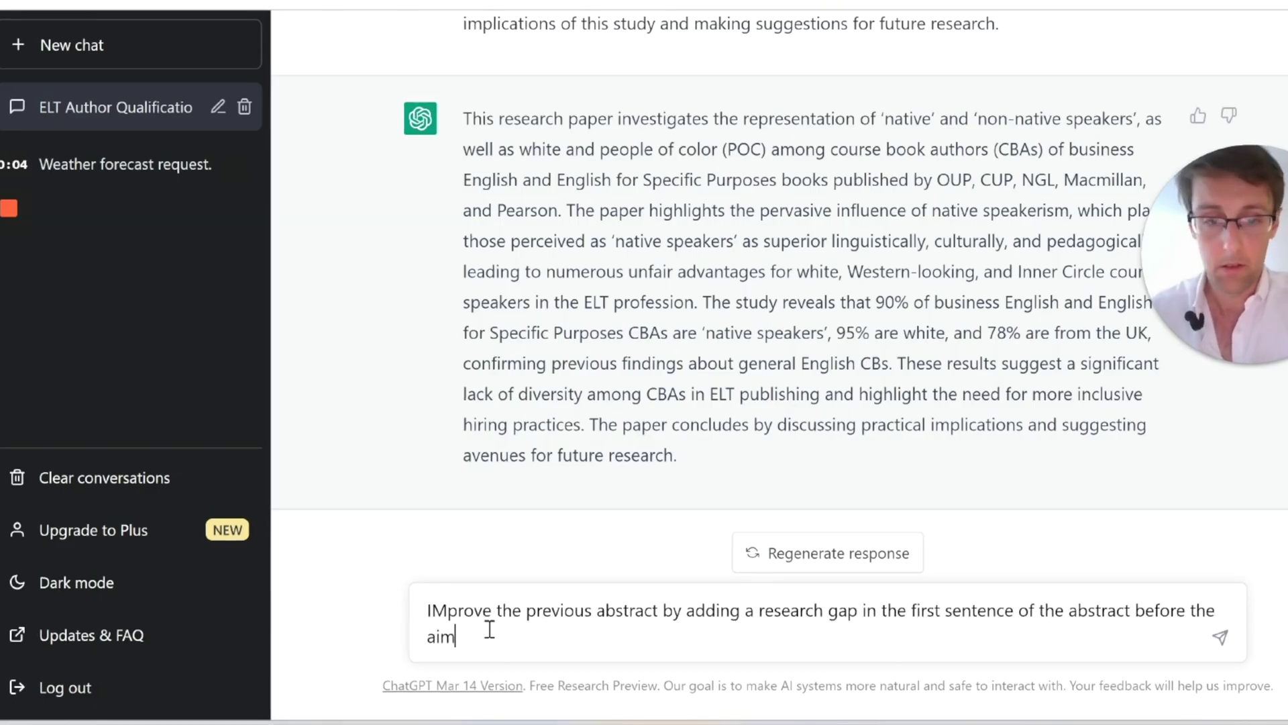
click(446, 610)
key(BackSpace)
text(m)
key(Return)
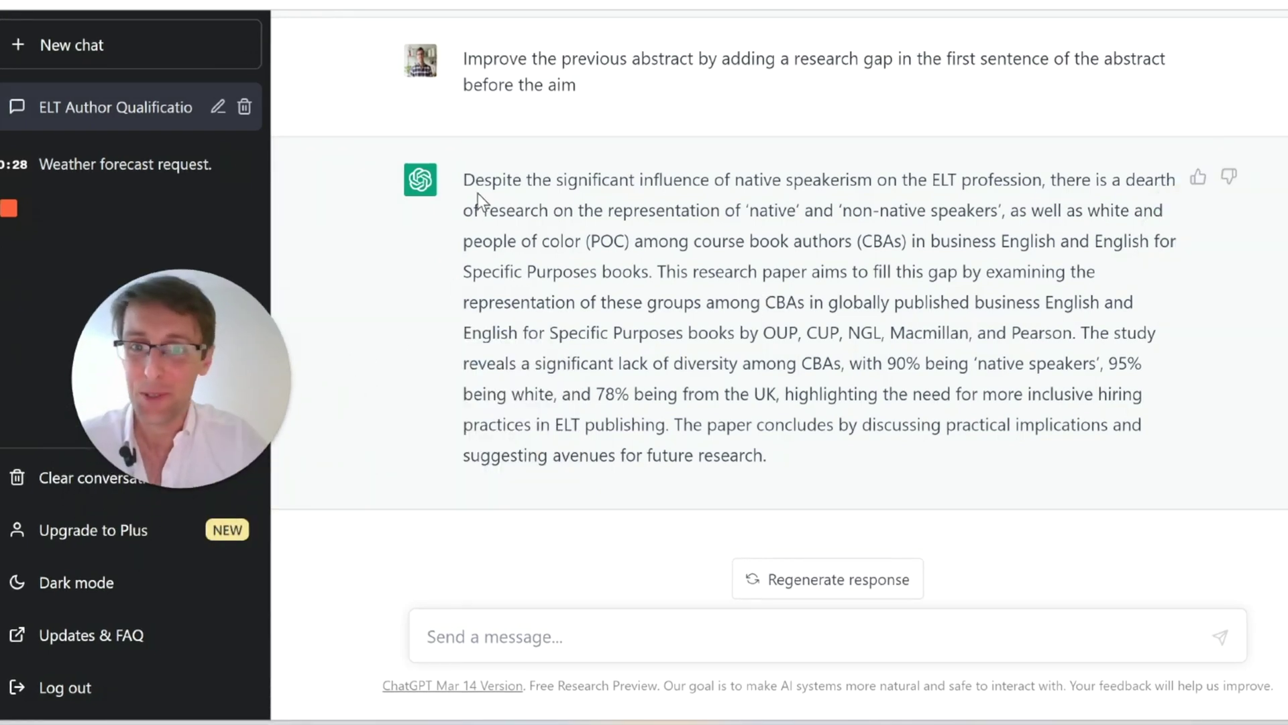
drag(471, 182, 655, 272)
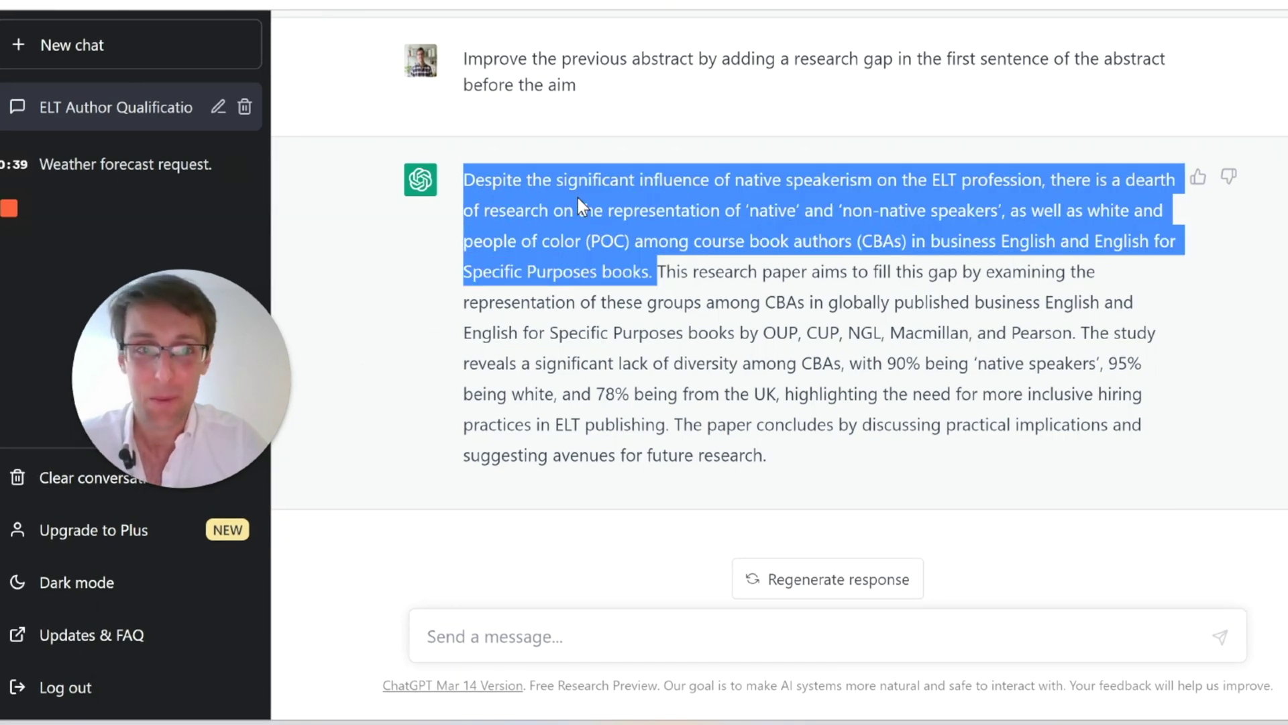
click(1029, 178)
drag(1057, 179, 792, 216)
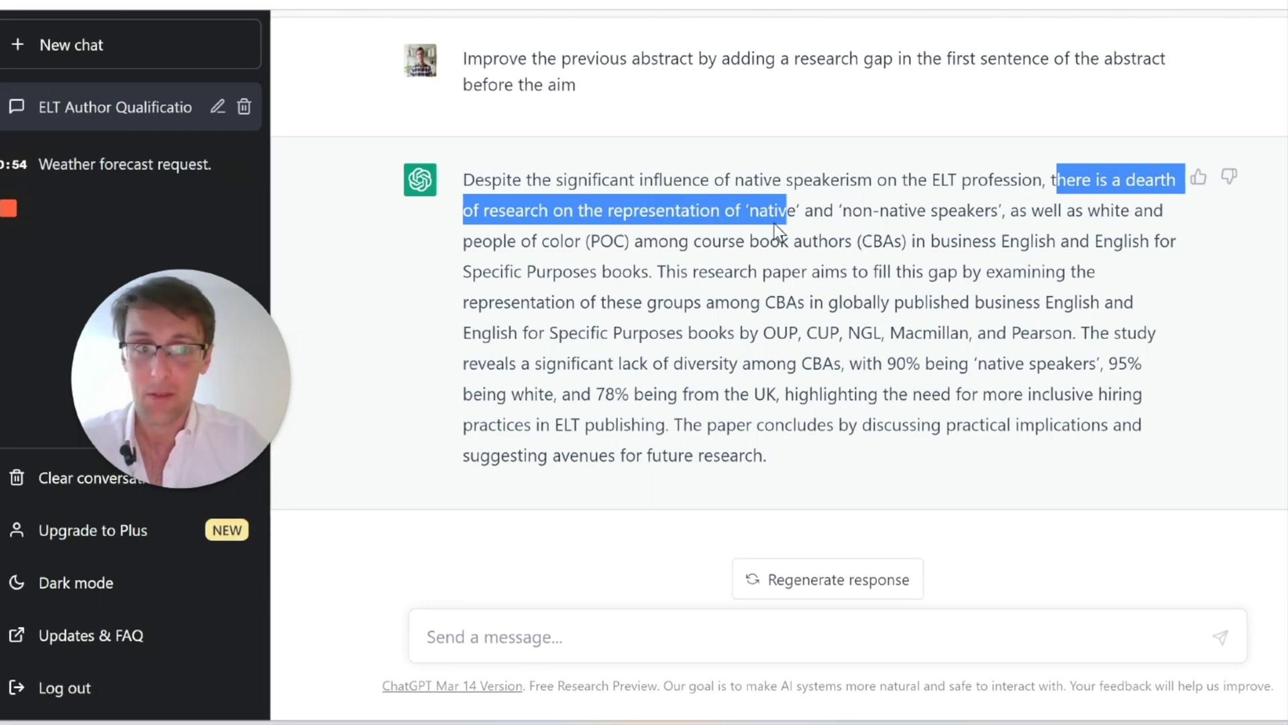
click(634, 102)
drag(466, 57, 583, 95)
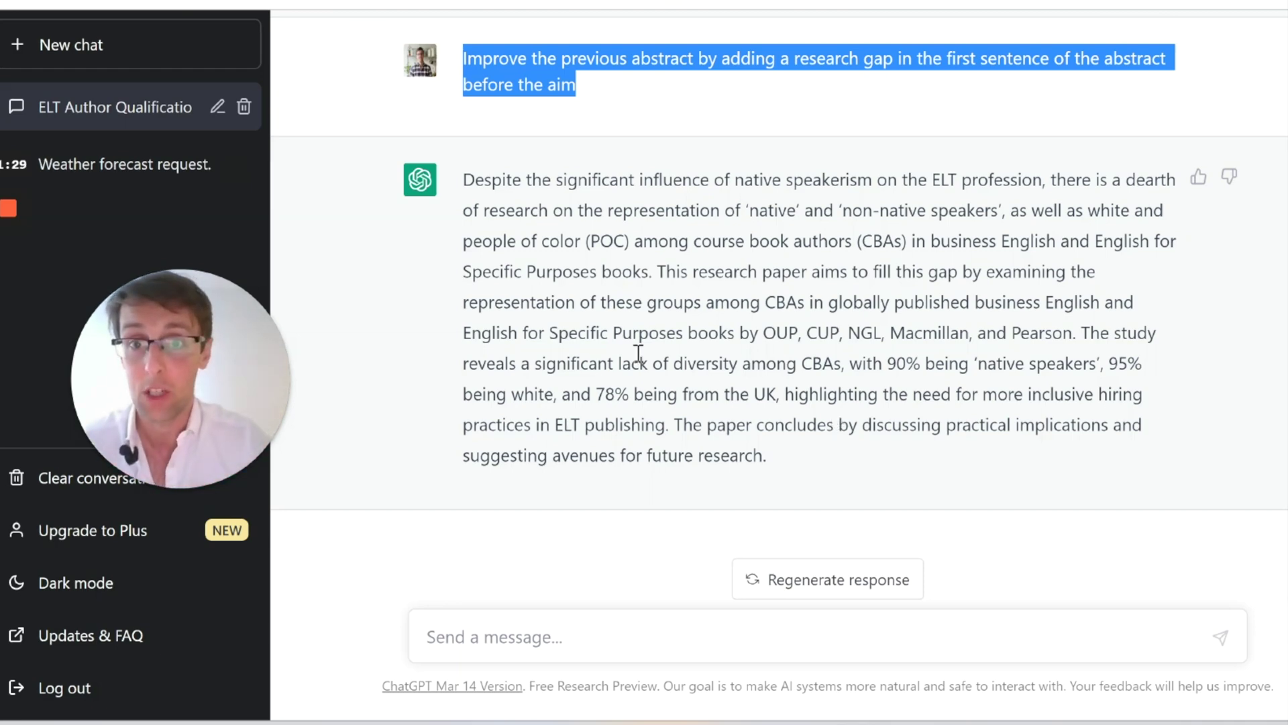
drag(674, 425, 779, 463)
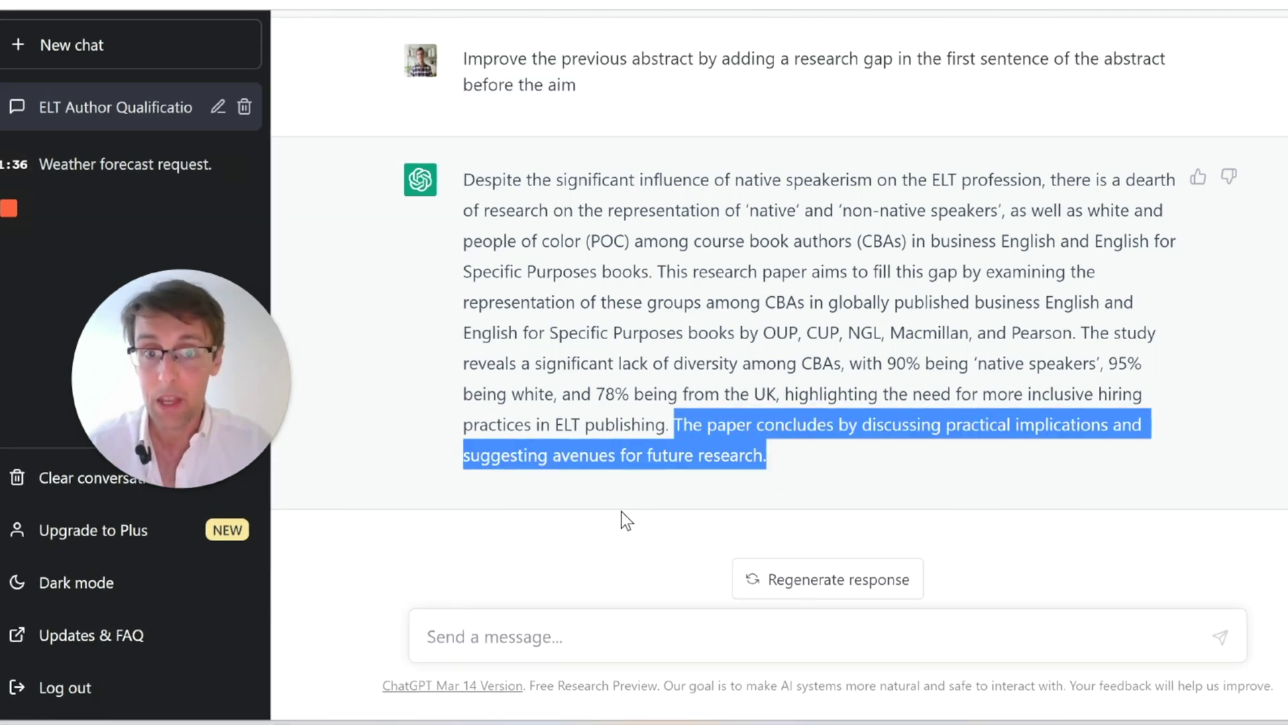
drag(230, 371, 342, 252)
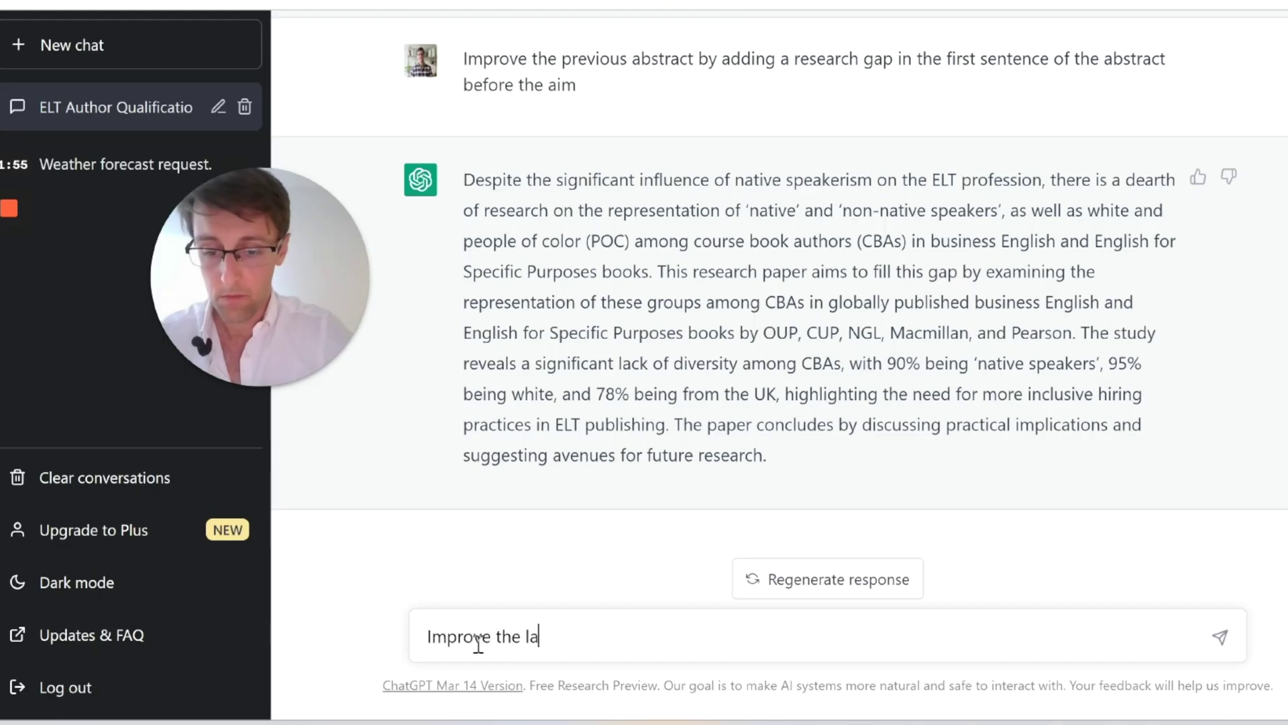
Request a more specific concluding sentence, then start an 'Improve this abstract' prompt with the reply selected.
text(st sentence of the previous abstract by providing a more specific conclusion)
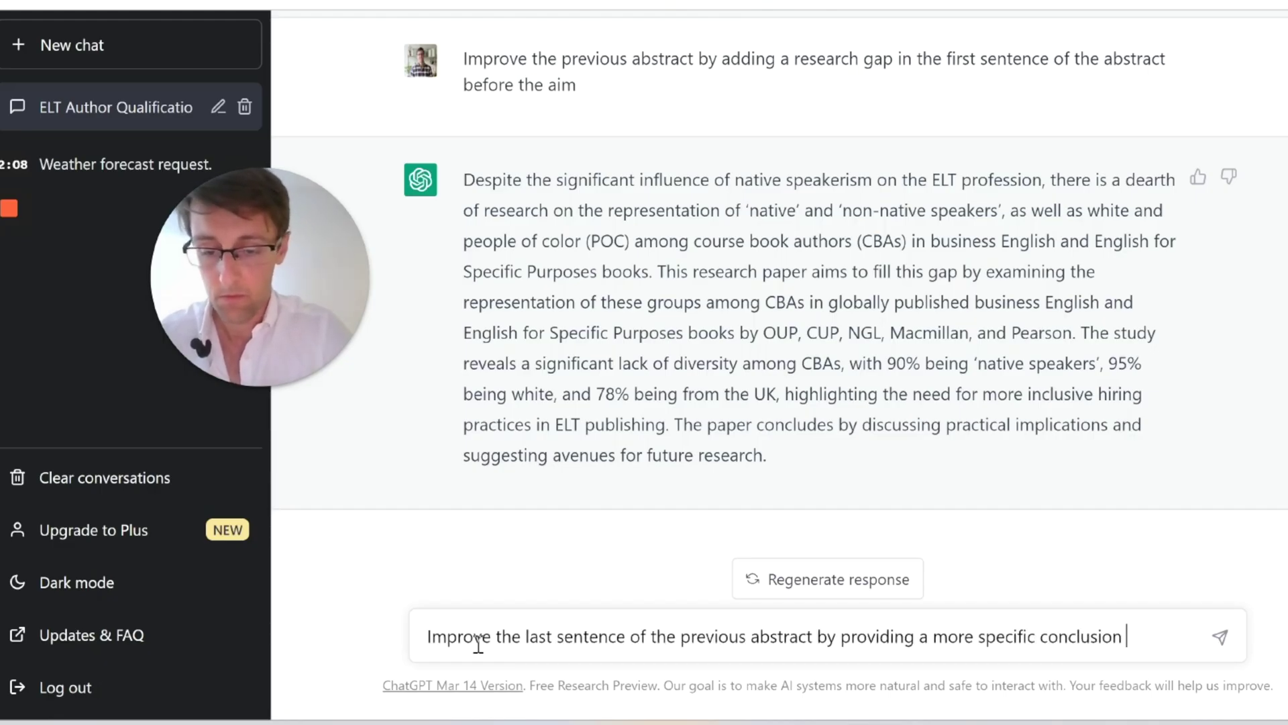
text( or discusison of the results based on the conclusion section of the research paper:)
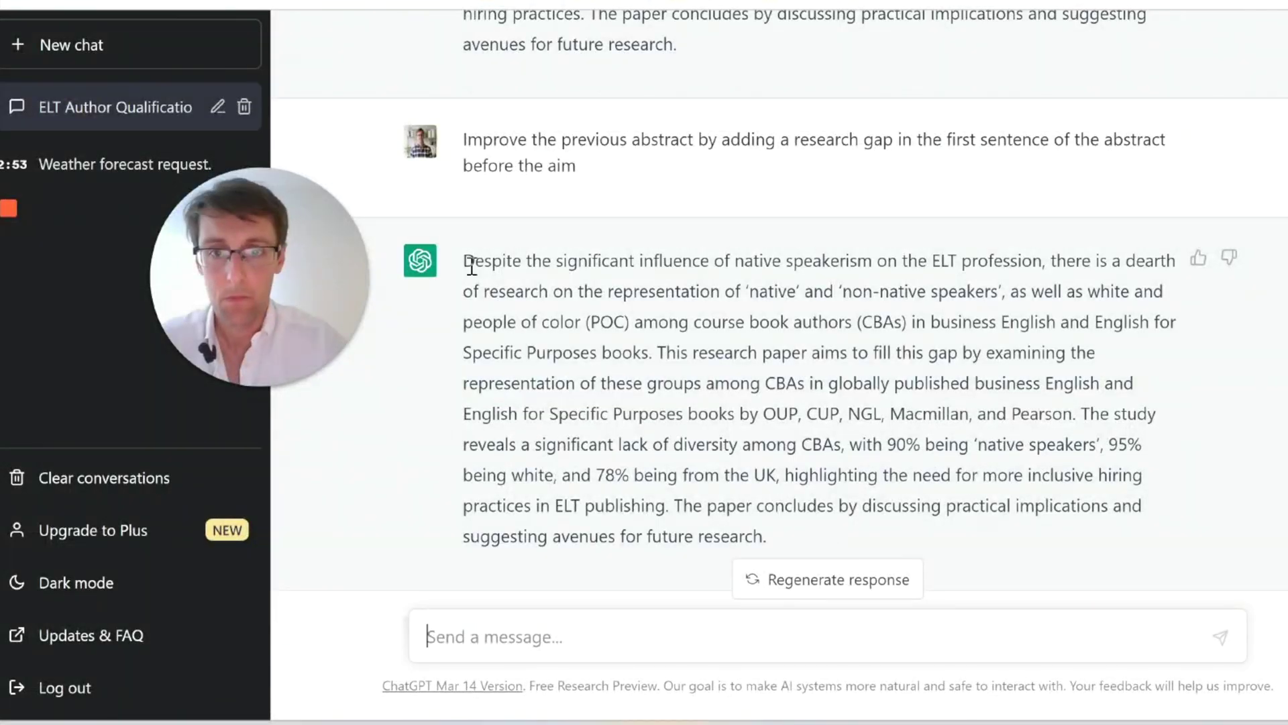
drag(471, 266, 814, 526)
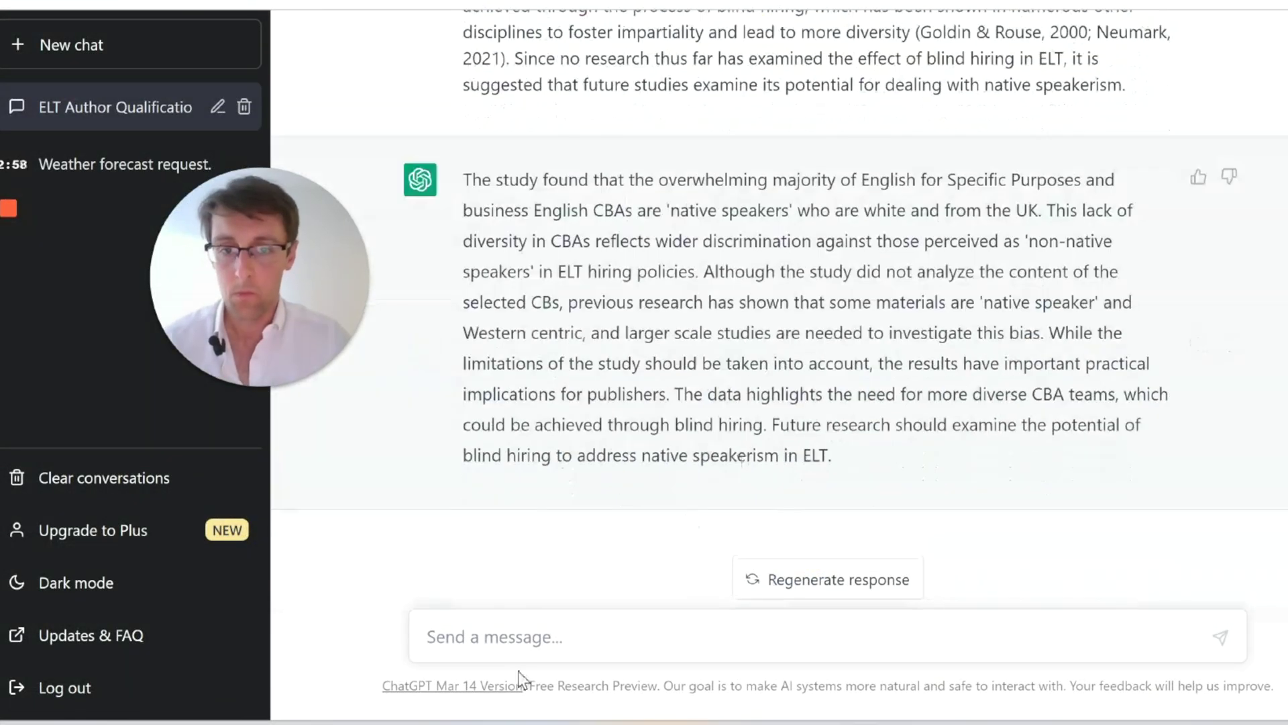
text(Improve this bast)
key(BackSpace)
key(BackSpace)
key(BackSpace)
key(BackSpace)
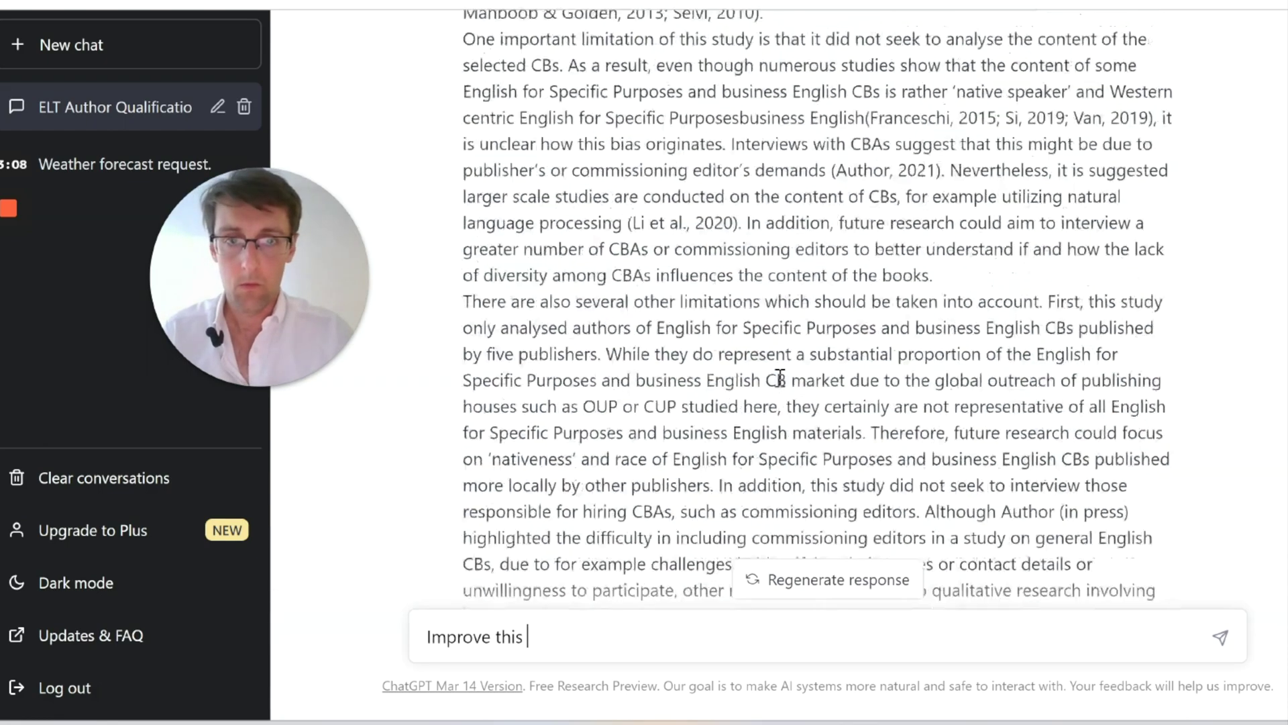
scroll(778, 335, up, 5)
text(ab)
text(stract)
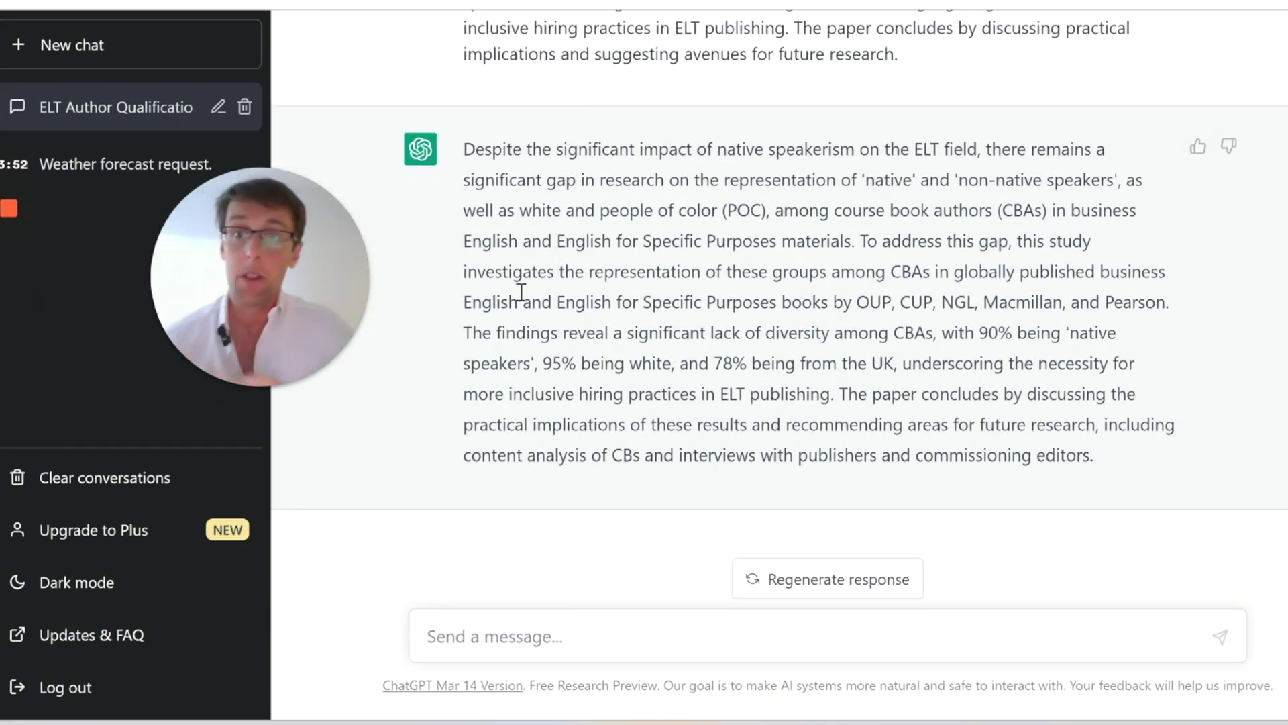
scroll(699, 266, up, 10)
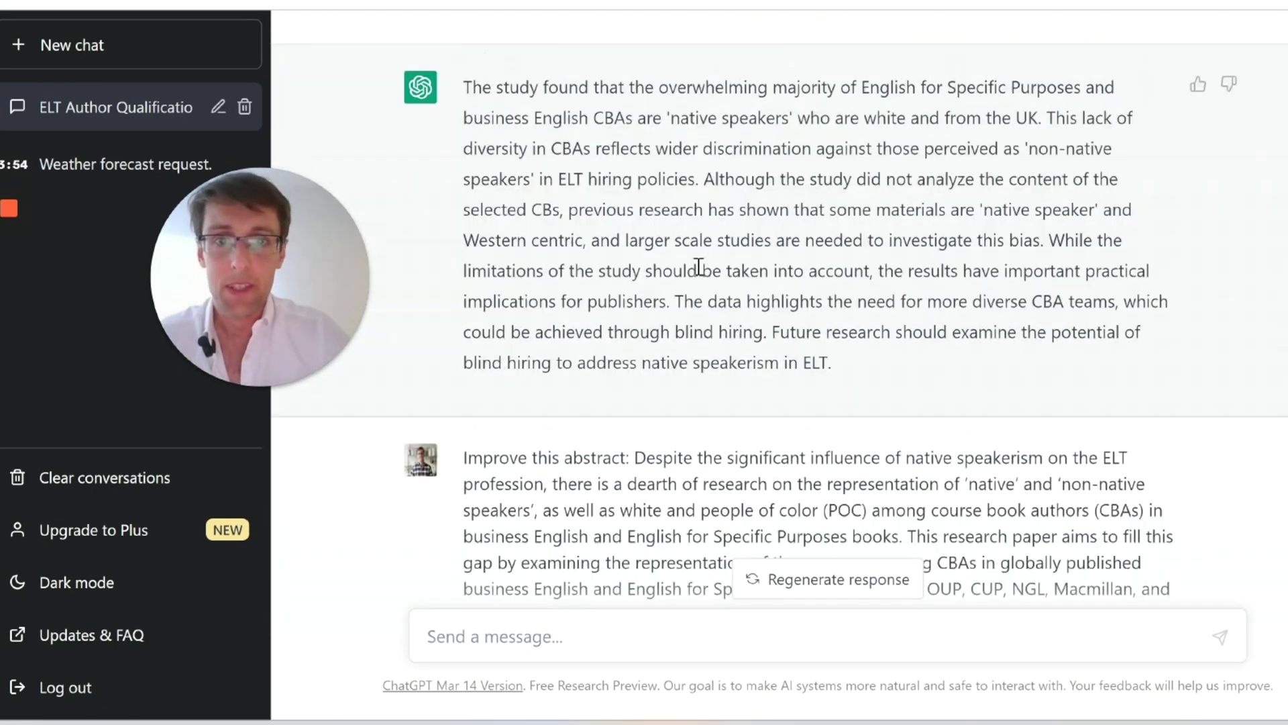
scroll(698, 266, up, 15)
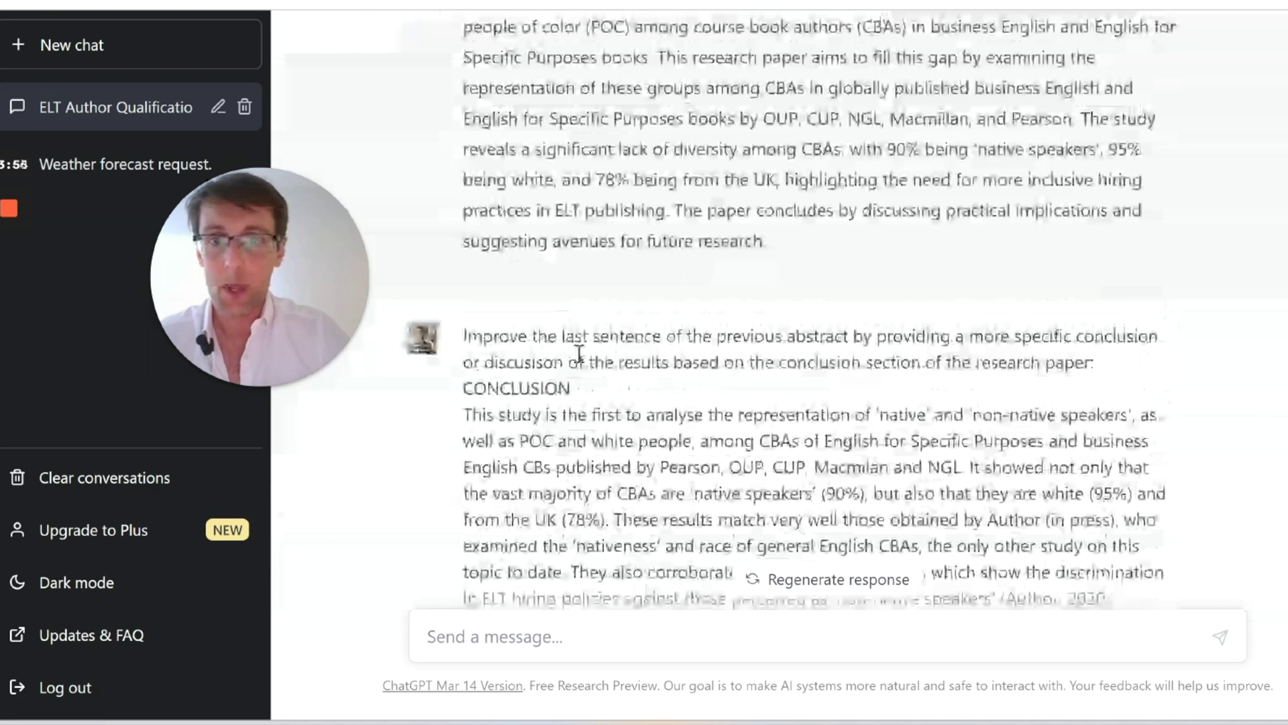
click(670, 332)
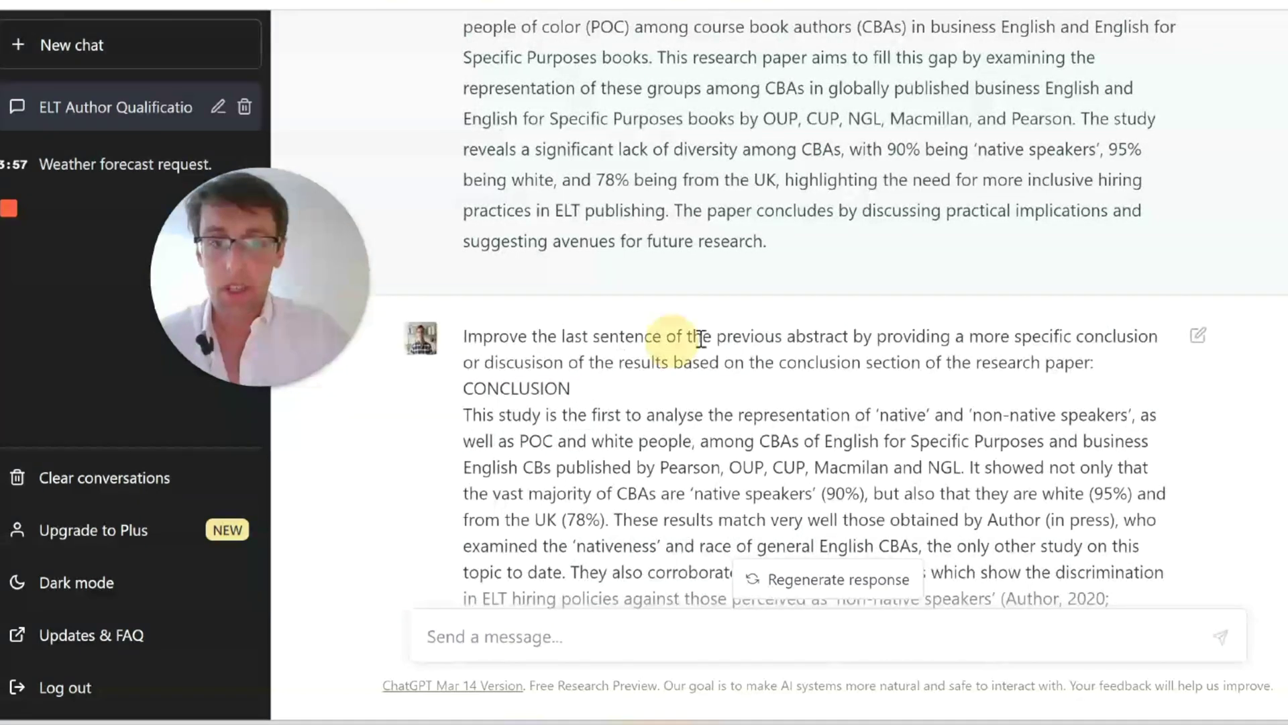
Scroll back to the request to improve the abstract's last sentence and highlight it.
click(831, 331)
scroll(728, 389, down, 15)
scroll(723, 398, down, 4)
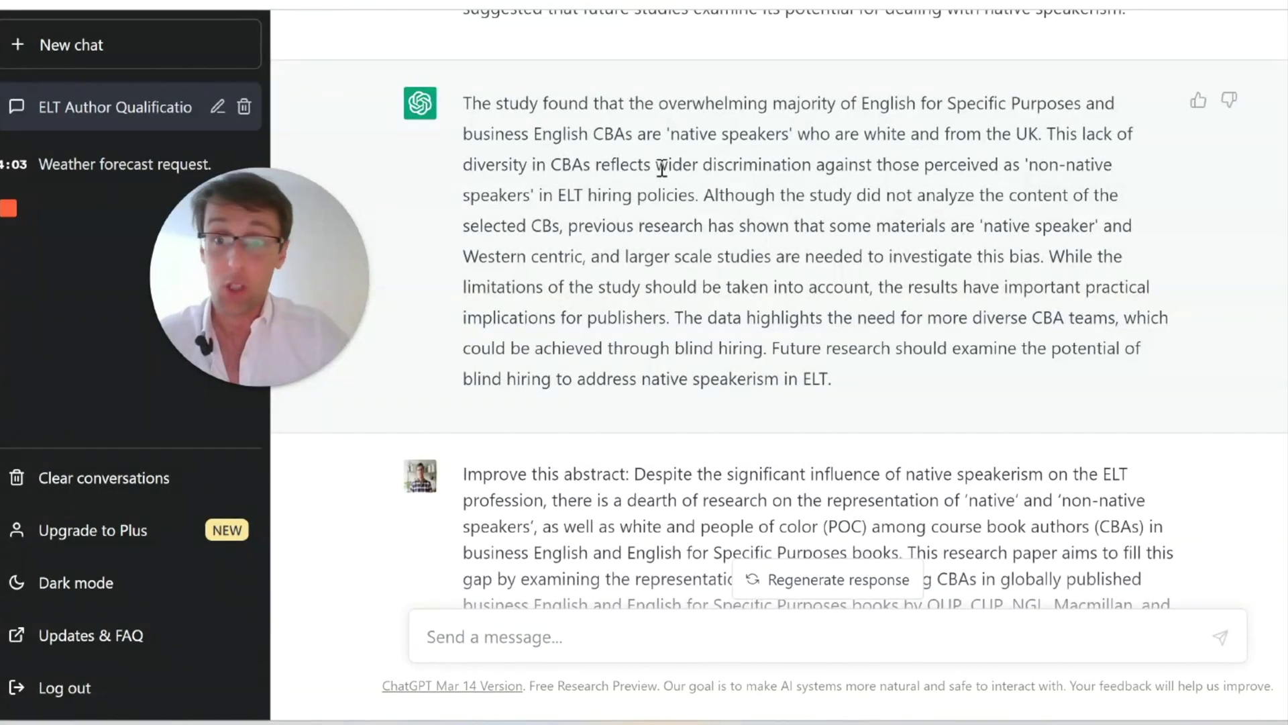
scroll(662, 170, down, 15)
scroll(653, 187, up, 10)
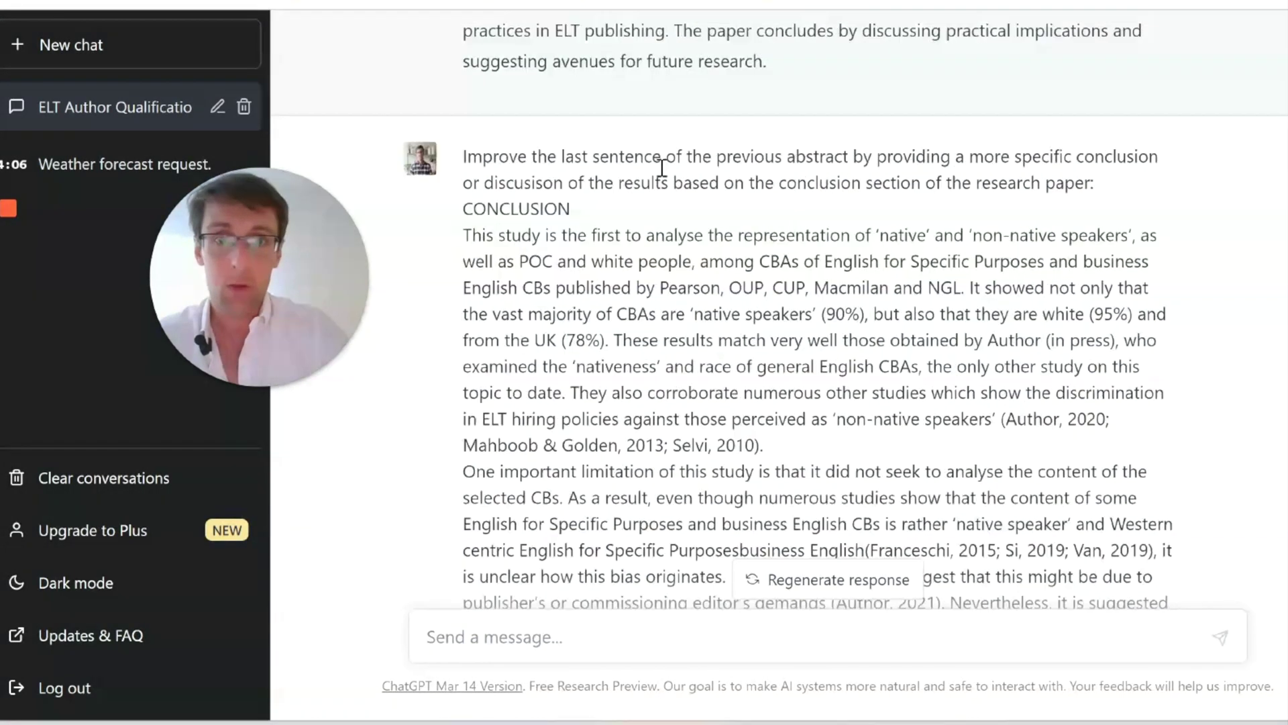
scroll(654, 188, down, 5)
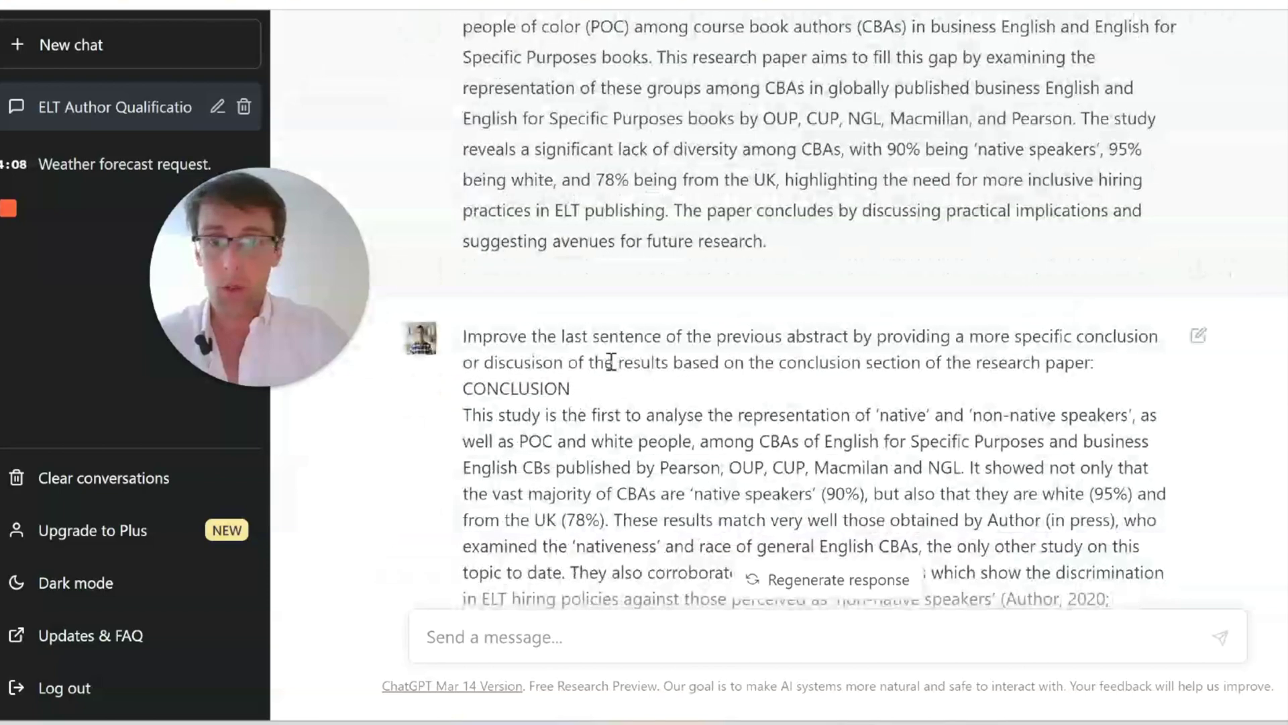
drag(609, 336, 662, 362)
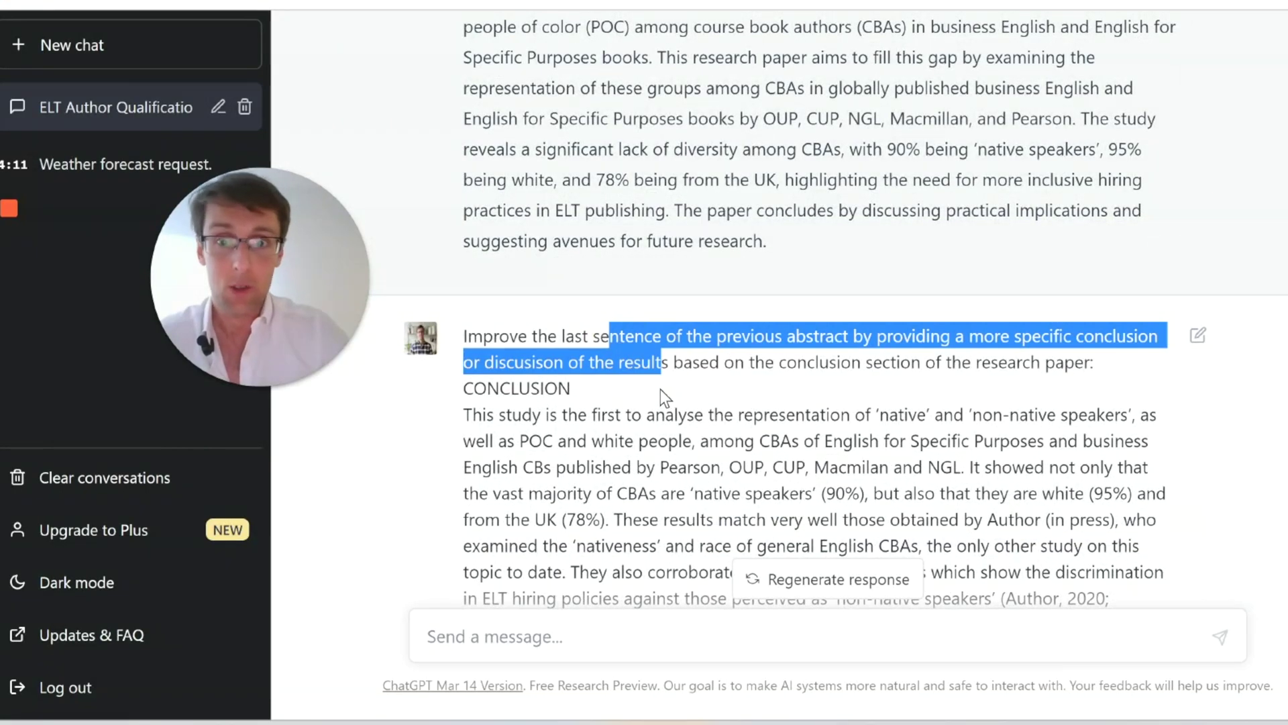
Highlight the 'Improve this abstract' prompt and select the entire improved abstract reply.
scroll(661, 389, down, 10)
scroll(659, 382, up, 15)
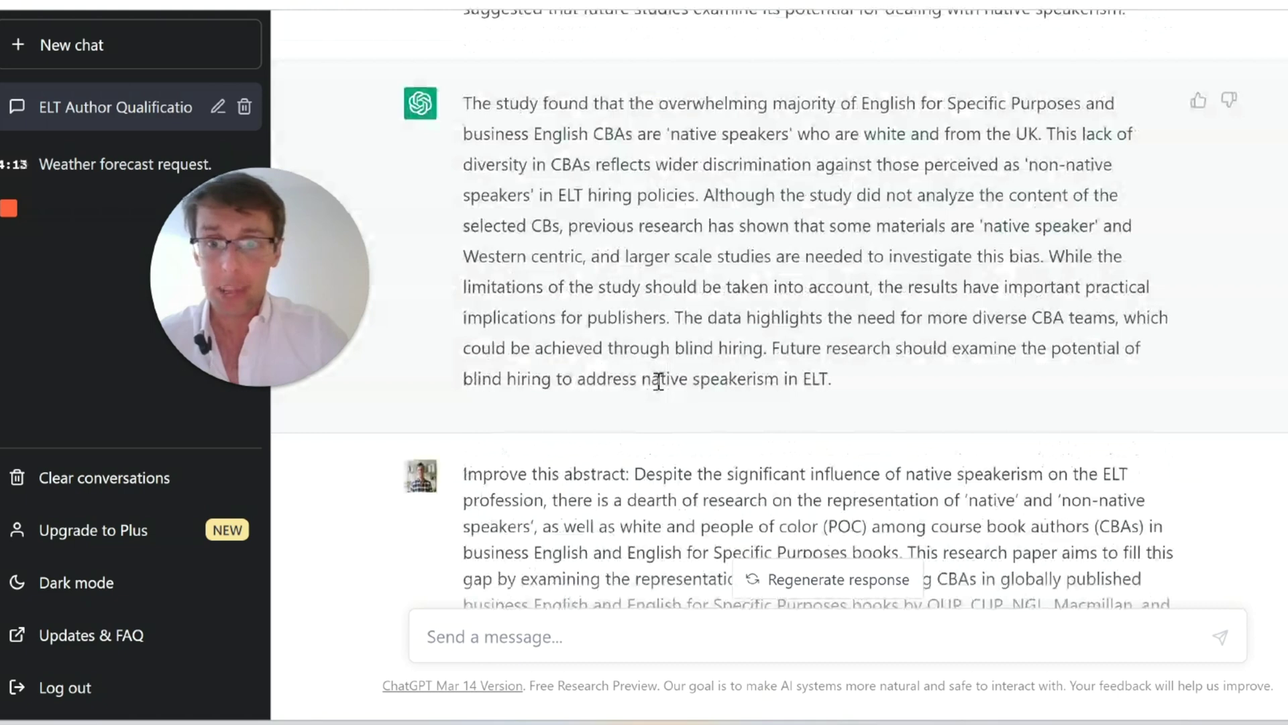
scroll(659, 381, down, 5)
drag(465, 147, 656, 146)
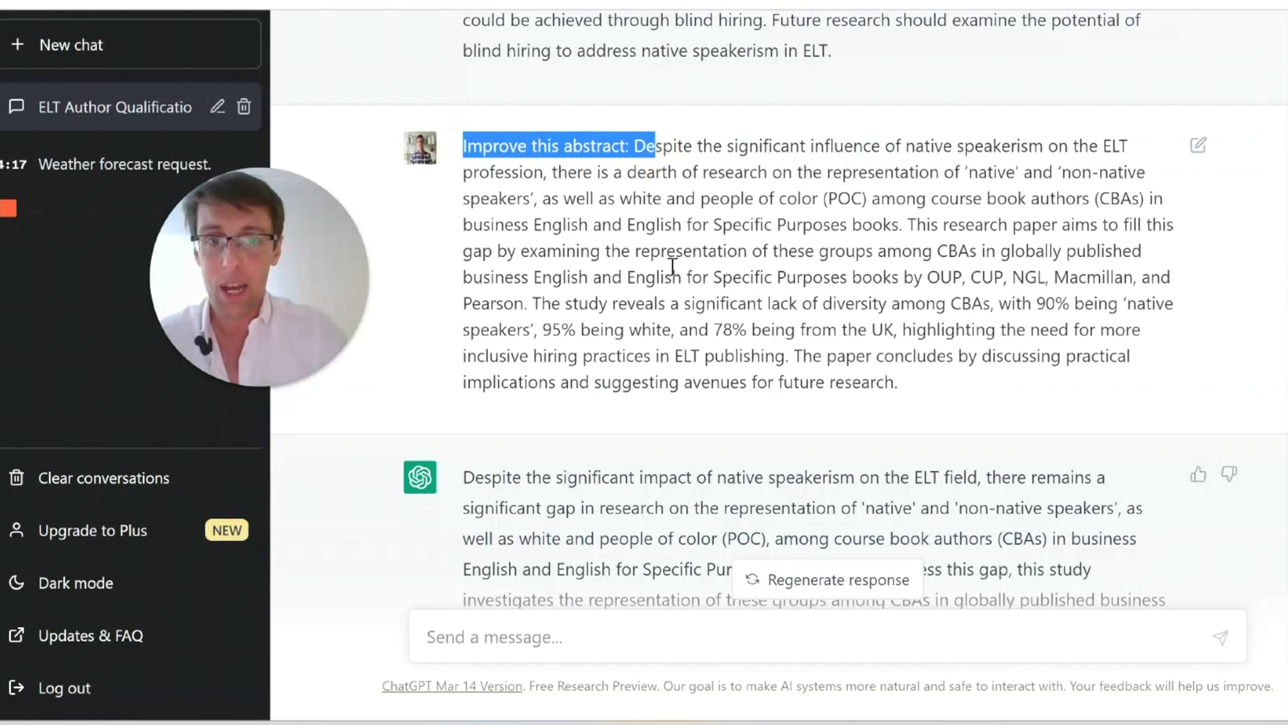
shift+click(907, 383)
scroll(908, 383, down, 5)
triple_click(703, 378)
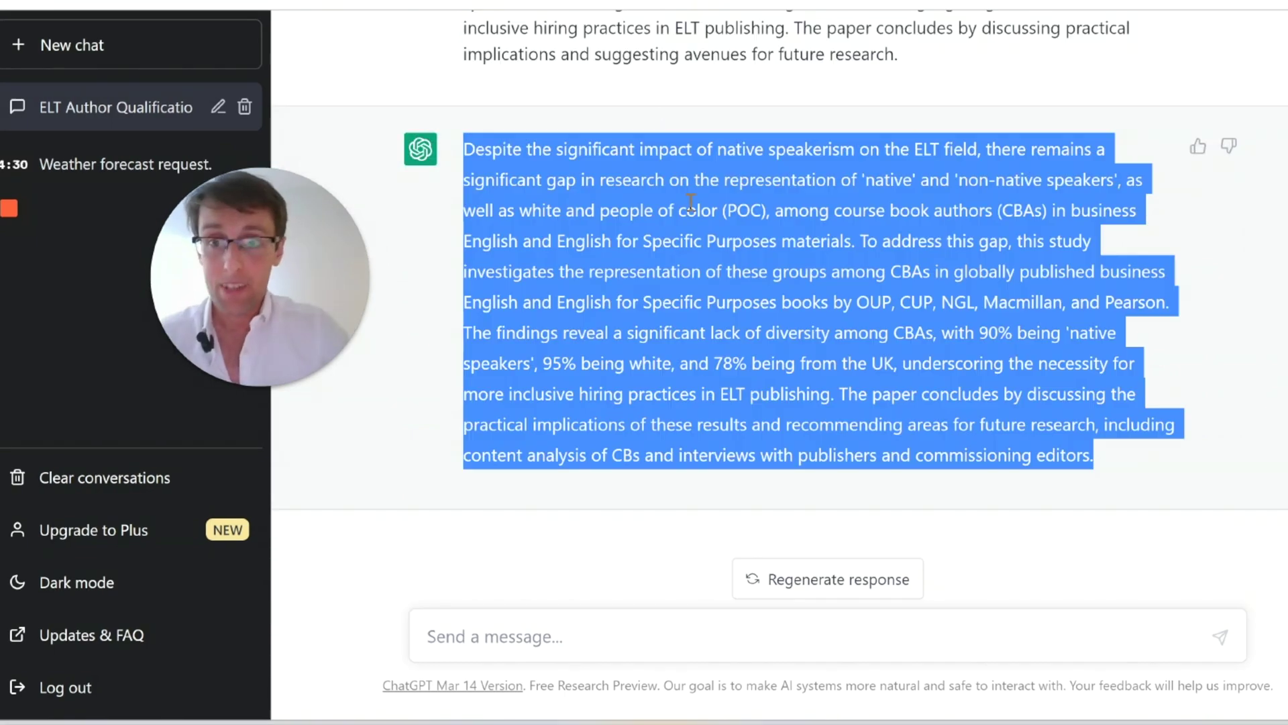
Paste abstract v.3 into the right-hand Word document as Keep Text Only.
mouse_move(905, 721)
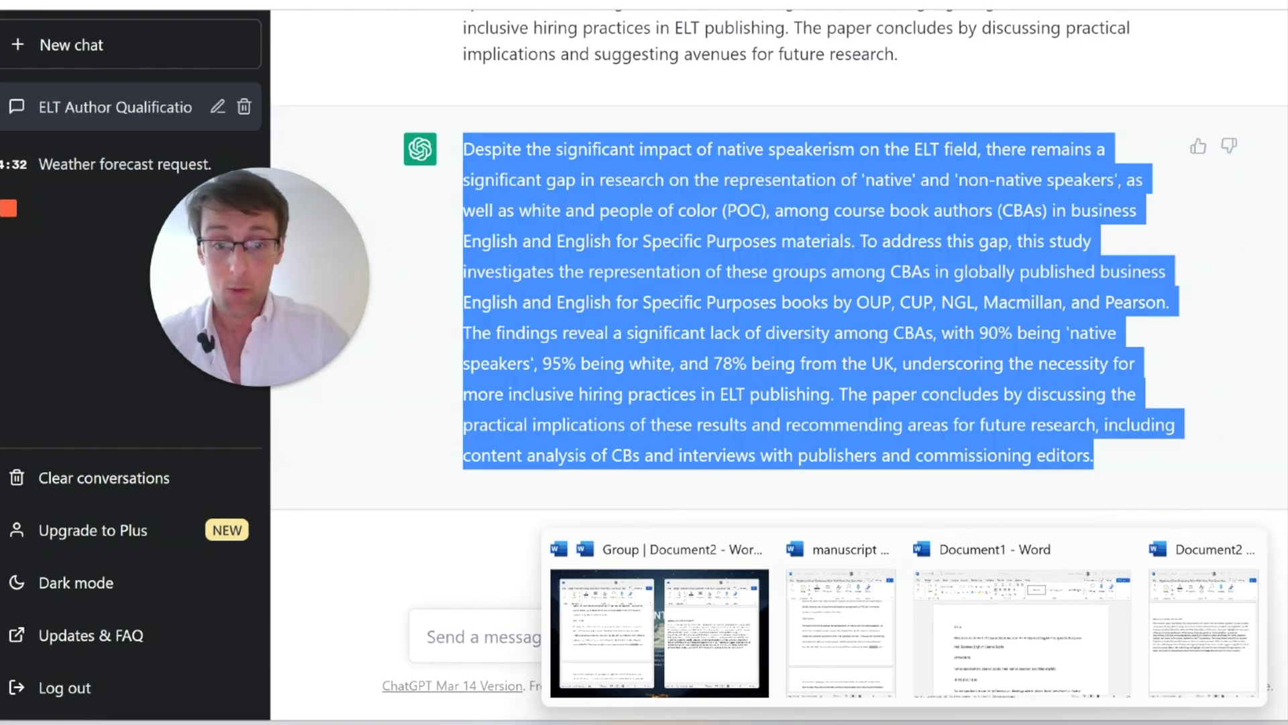
click(835, 639)
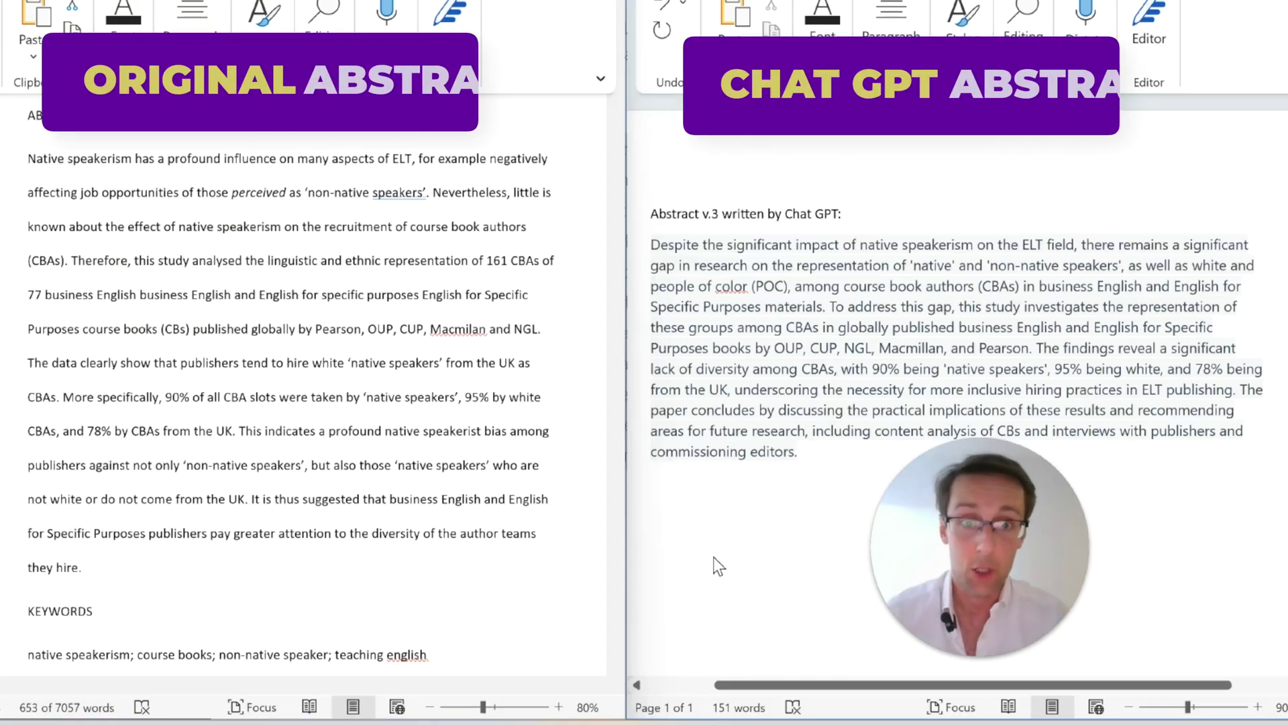
click(725, 314)
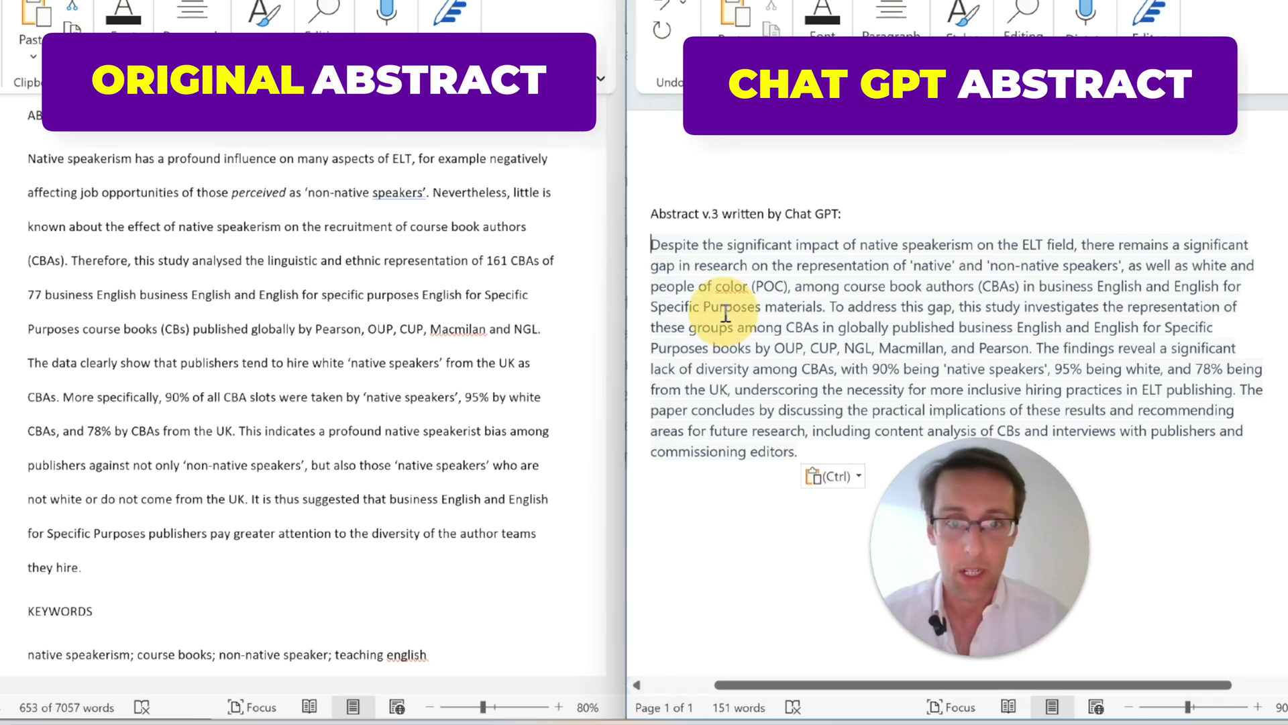
click(843, 478)
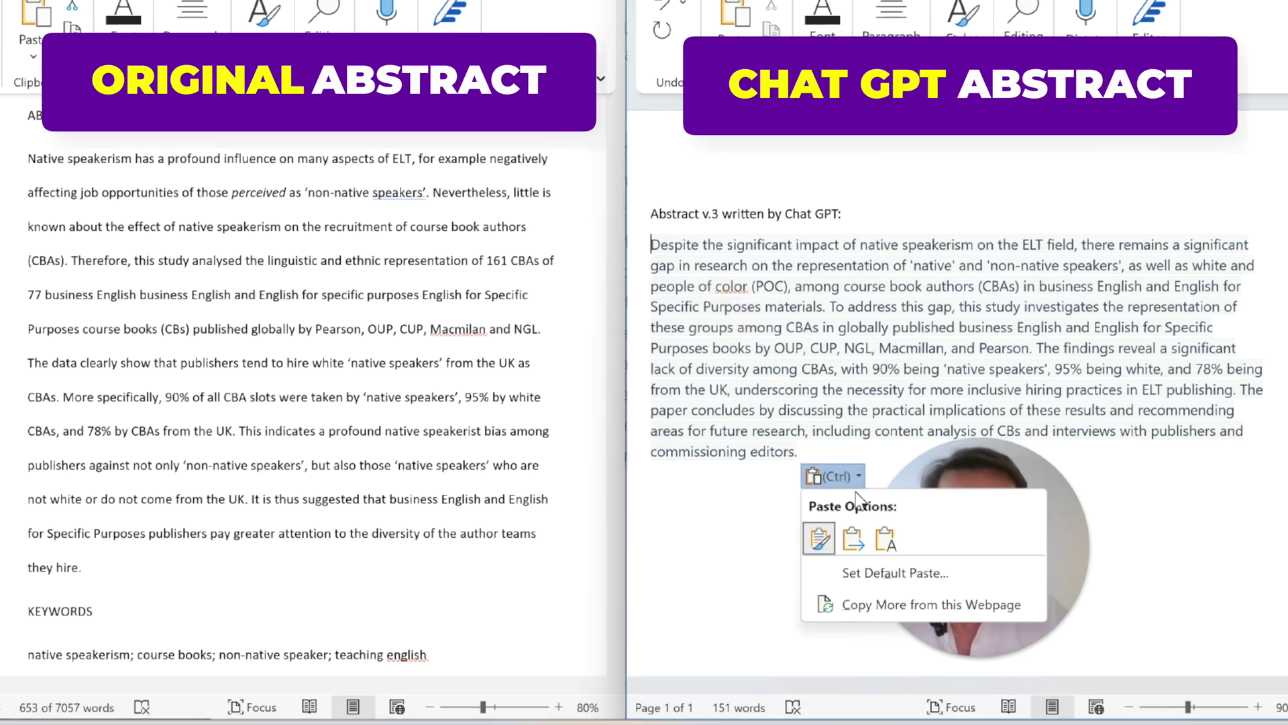
click(884, 533)
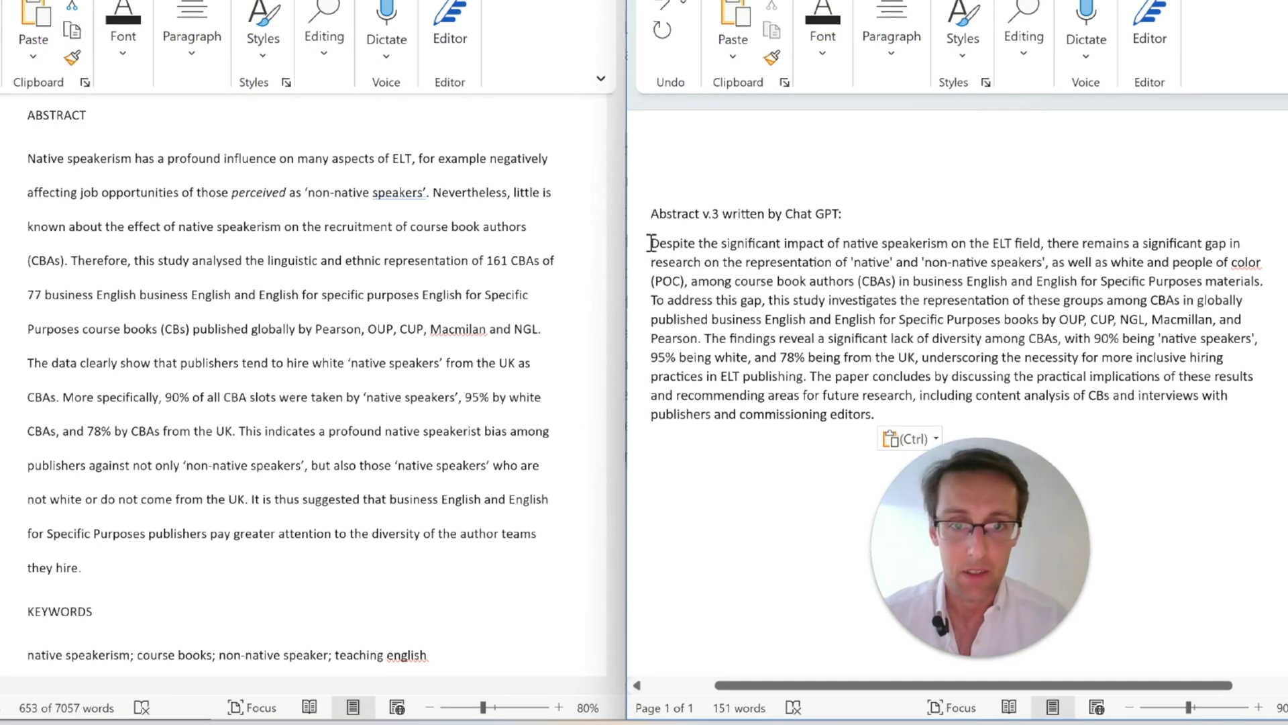
Highlight v.3's research gap, aim and methodology, findings and concluding sentences one by one.
drag(651, 243, 786, 268)
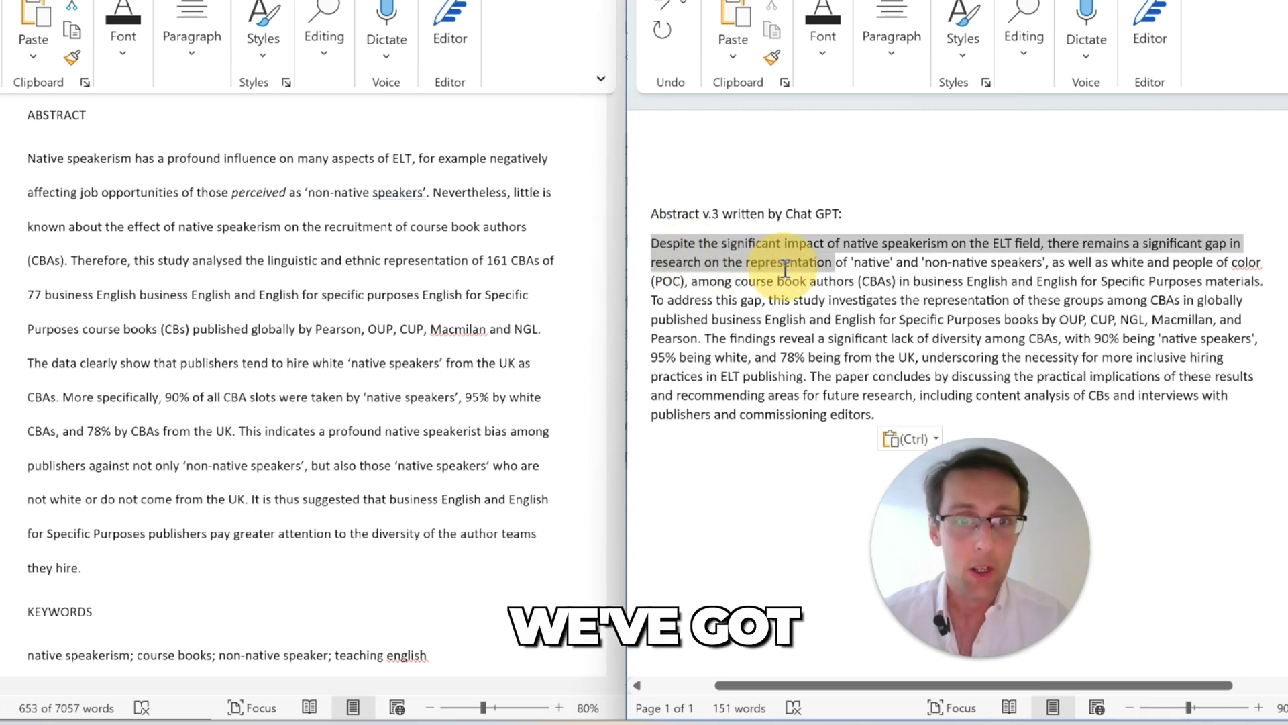
click(750, 319)
drag(650, 300, 1114, 319)
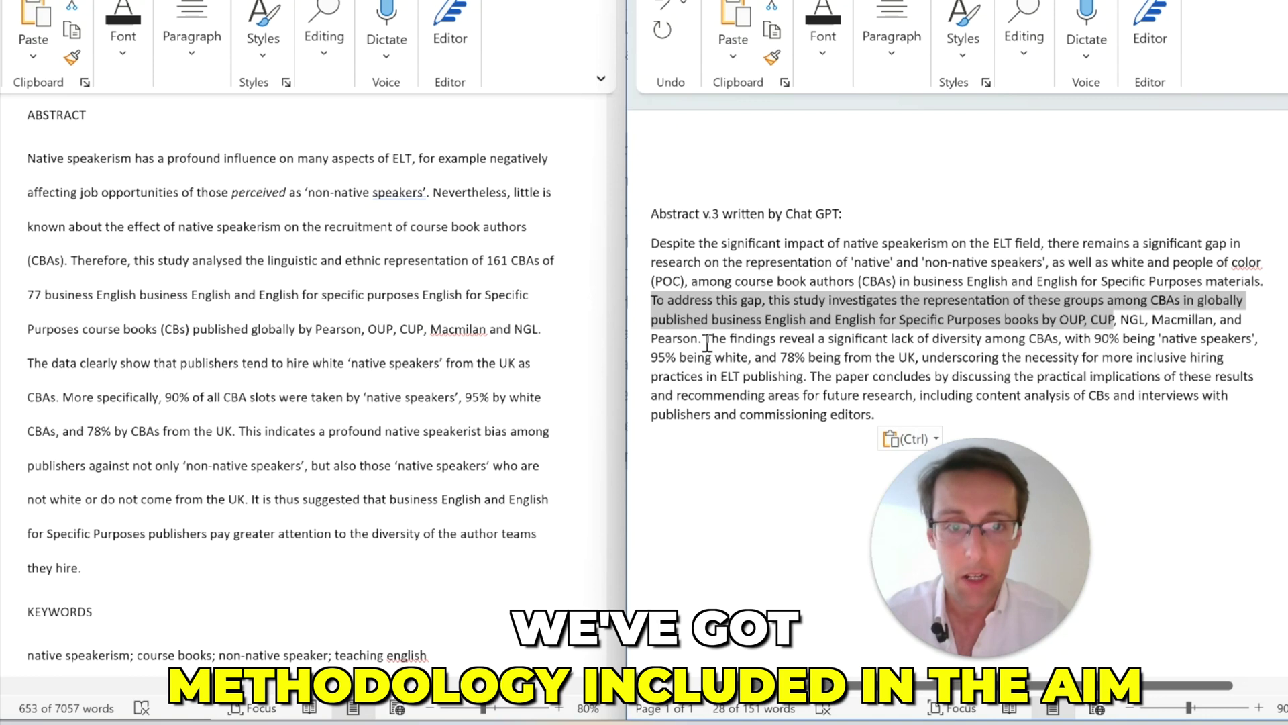
drag(779, 357, 713, 358)
click(711, 366)
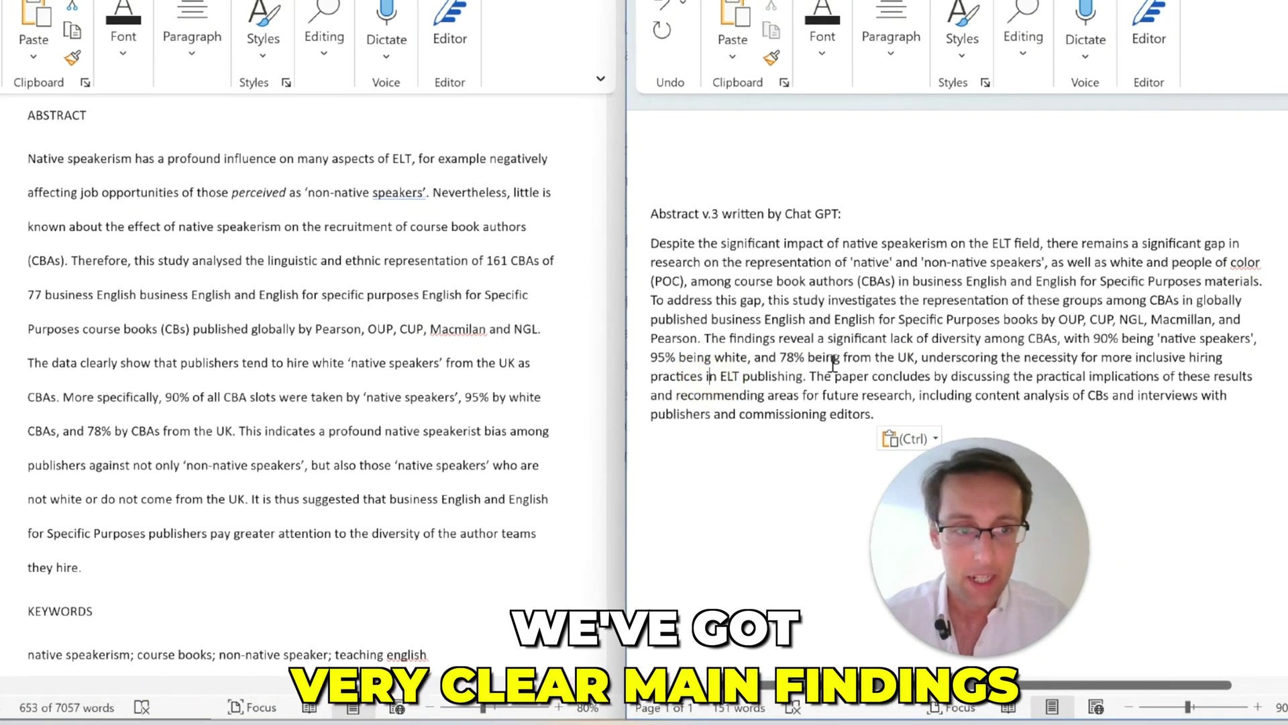
drag(807, 376, 704, 338)
drag(809, 376, 875, 415)
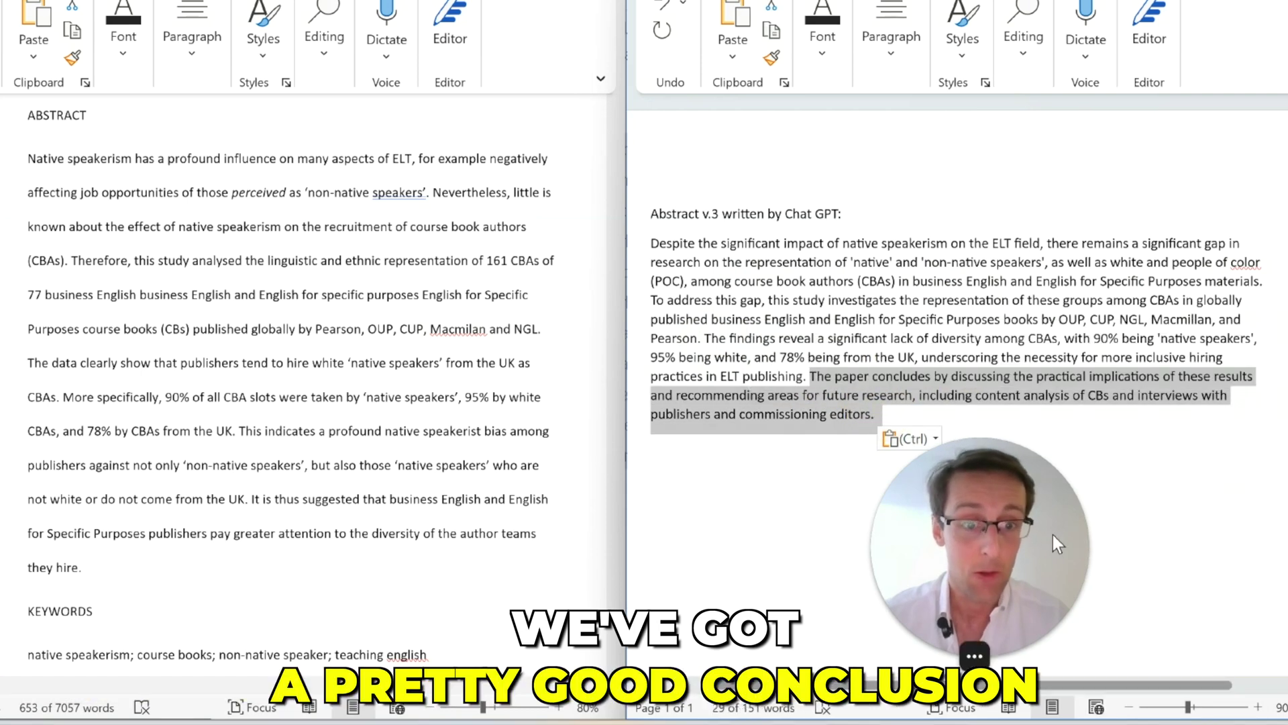
click(1102, 537)
drag(1102, 538, 1186, 529)
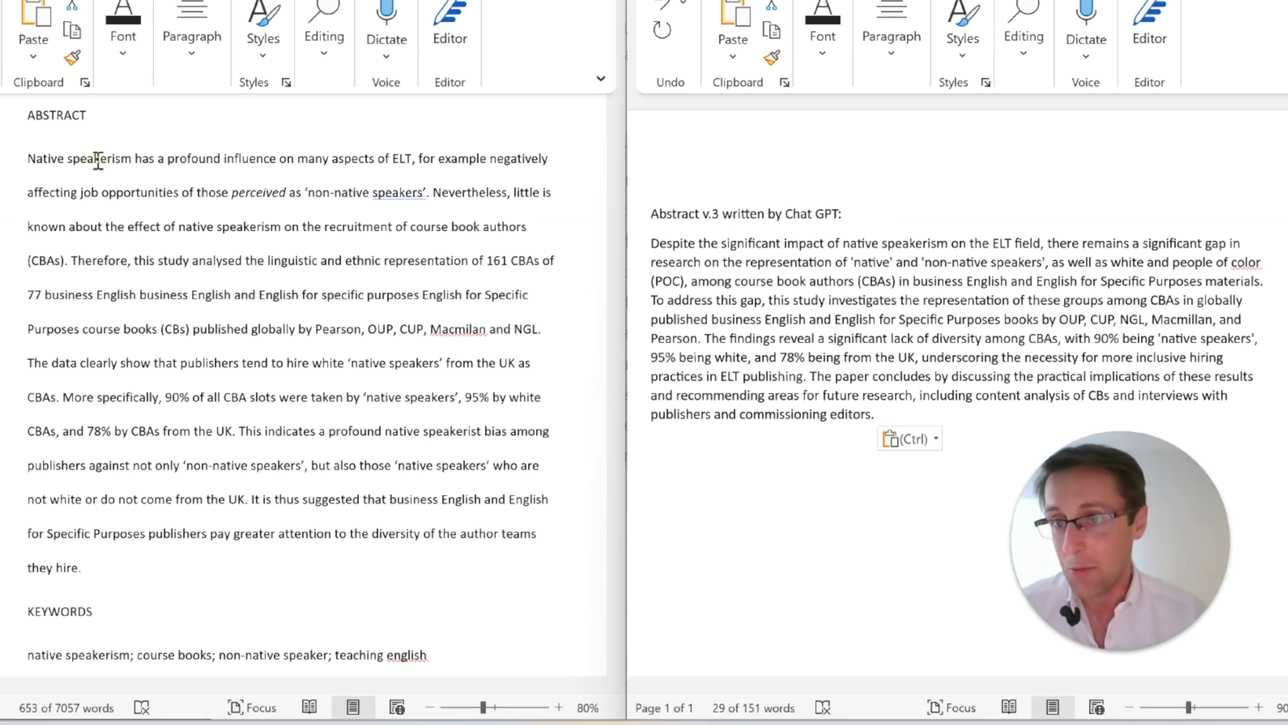
Highlight the whole original abstract, then the closing part of the ChatGPT abstract.
drag(35, 159, 137, 563)
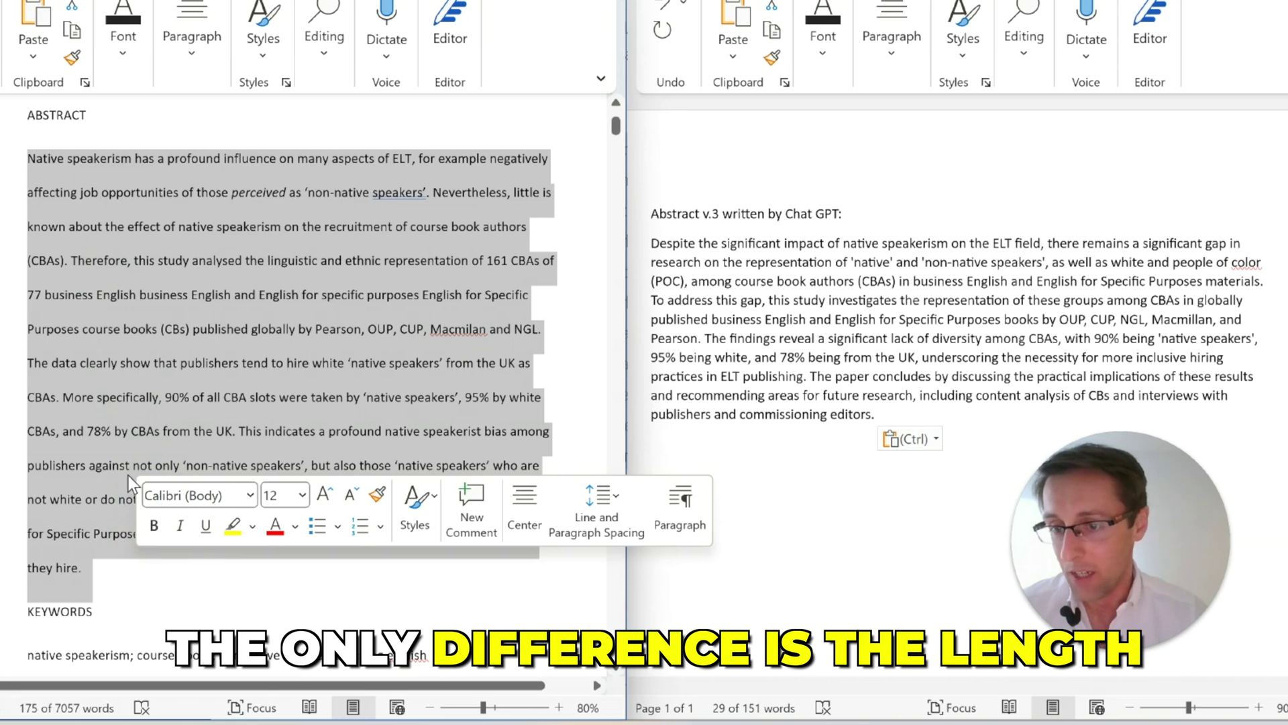
click(850, 403)
click(886, 413)
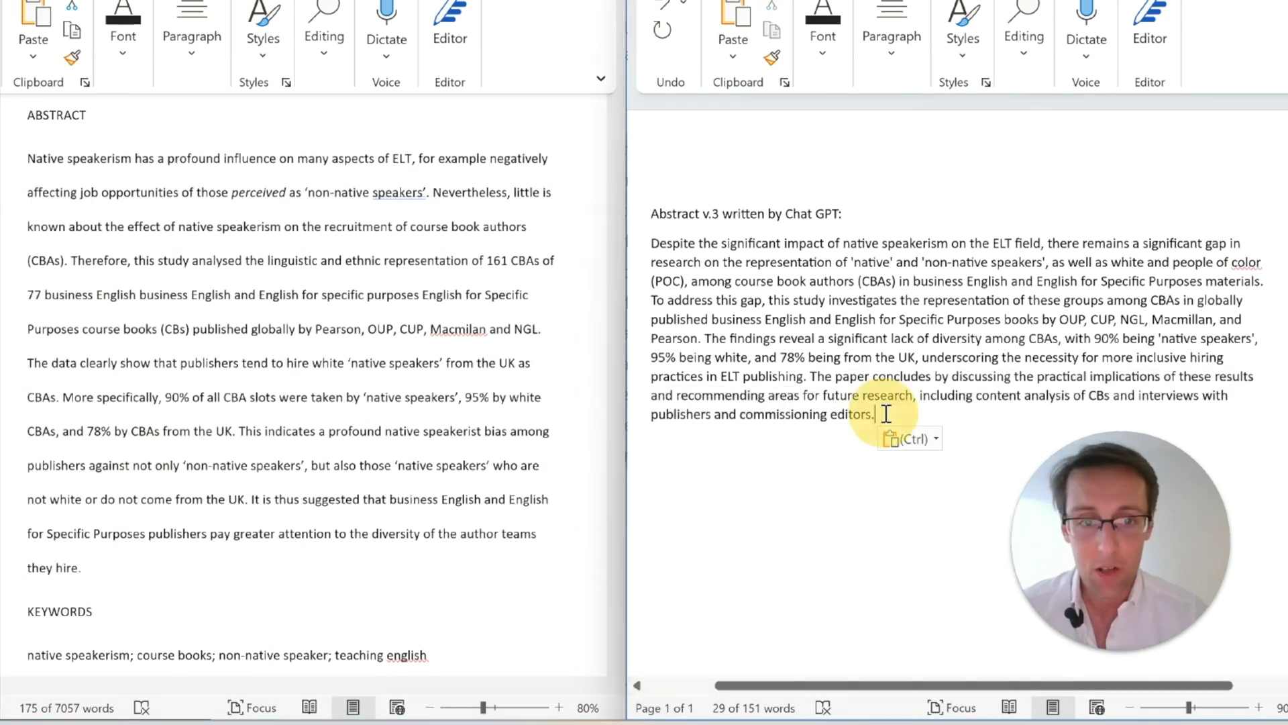
drag(878, 412, 634, 246)
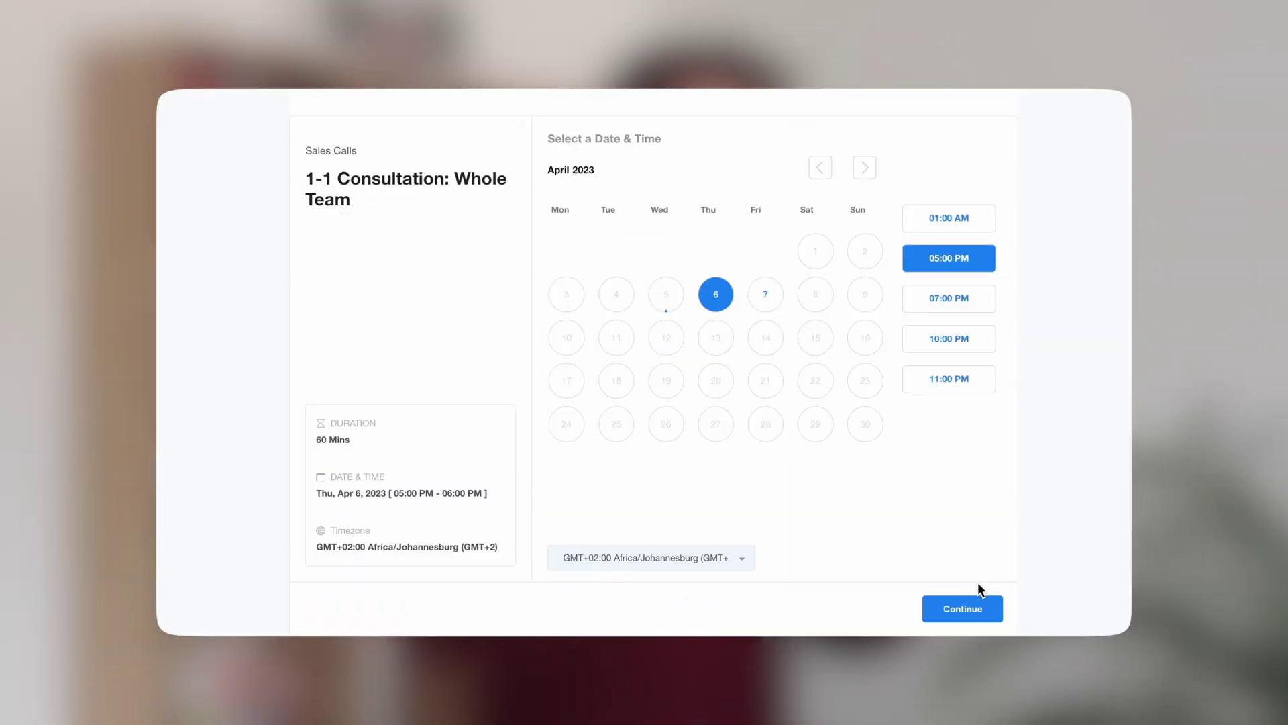
Continue to the 1-1 Consultation details form and tick 'I have a full scholarship'.
click(971, 604)
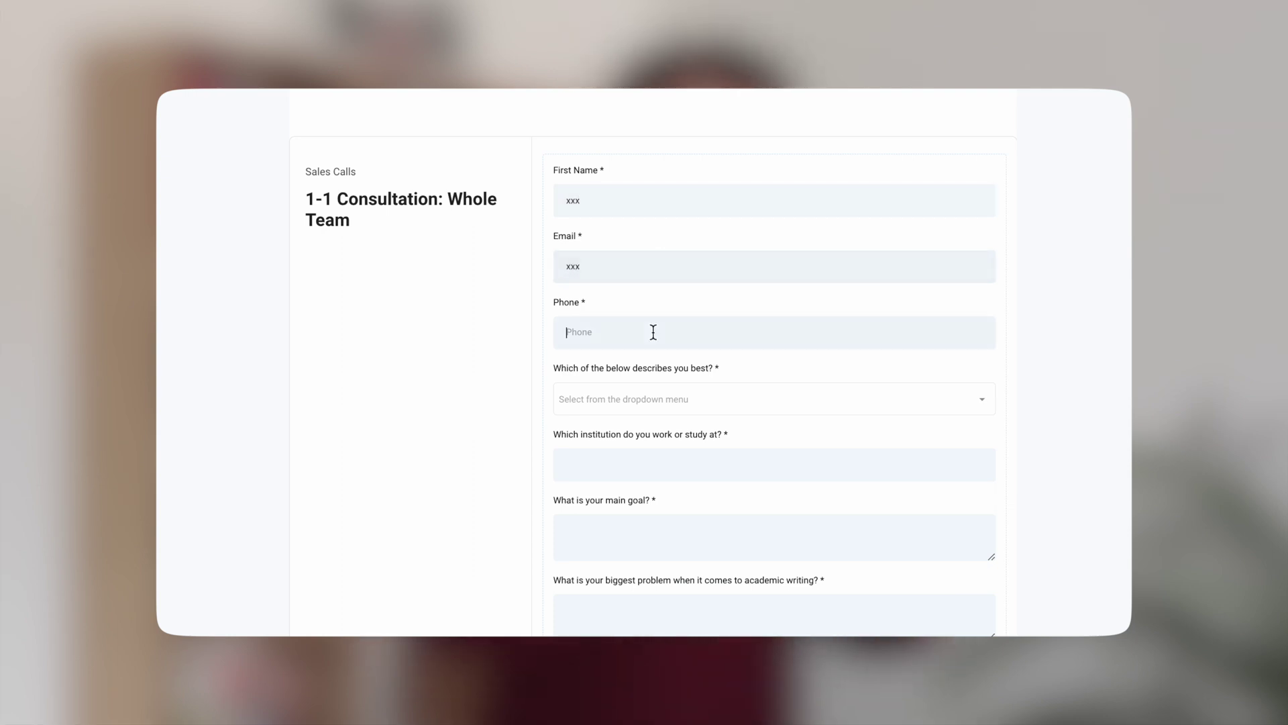
scroll(656, 448, down, 4)
click(651, 428)
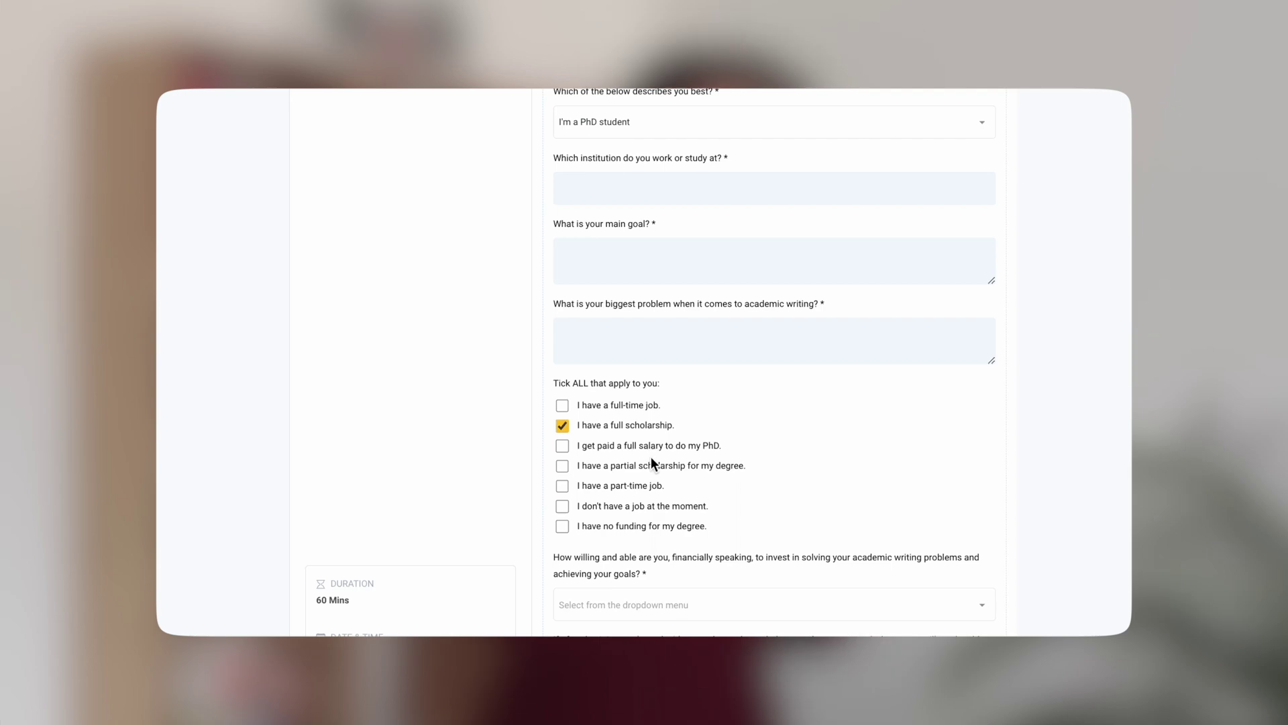
scroll(650, 458, down, 3)
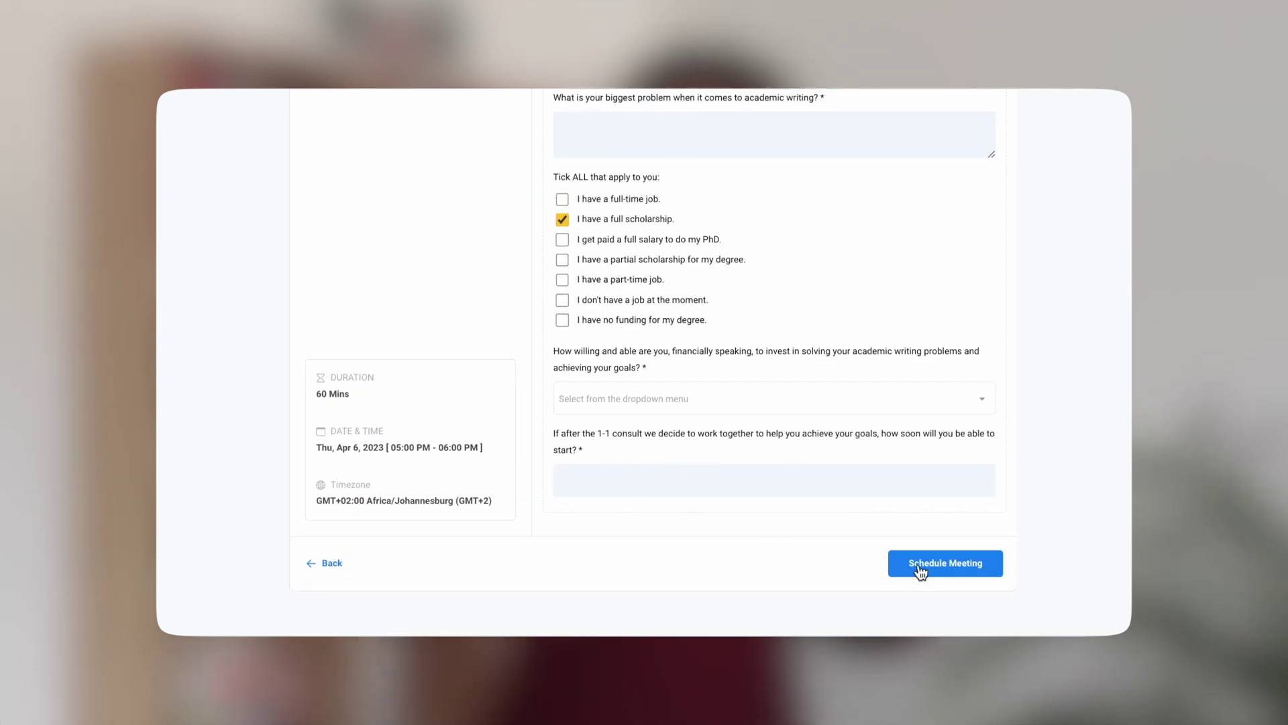